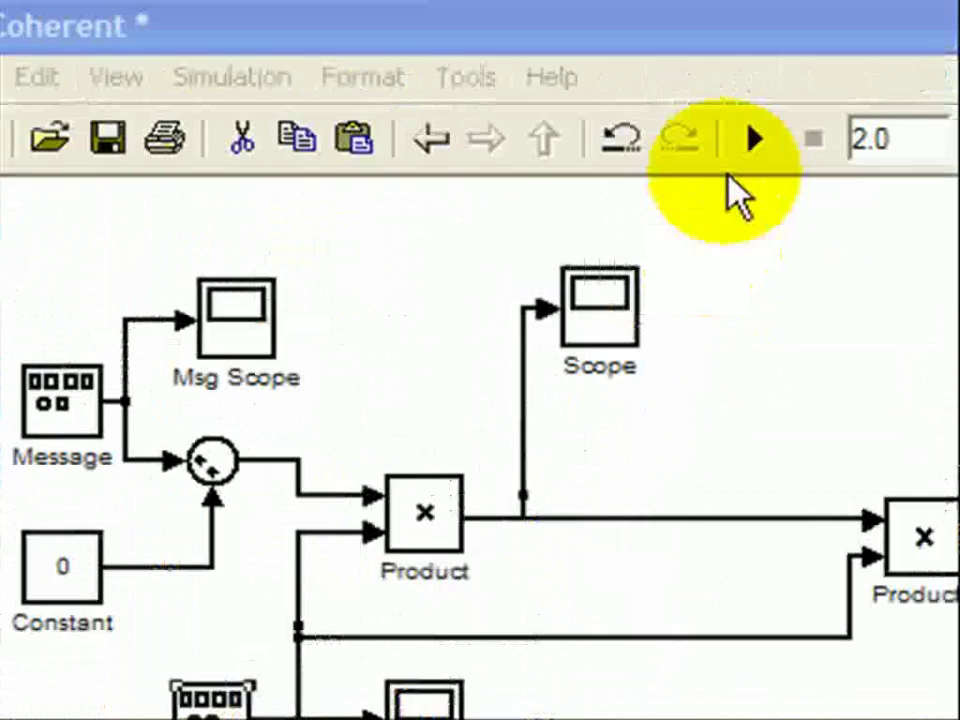
Run the simulation and open the Msg Scope, dragging its window into place.
{"action": "left_click", "coordinate": [753, 139]}
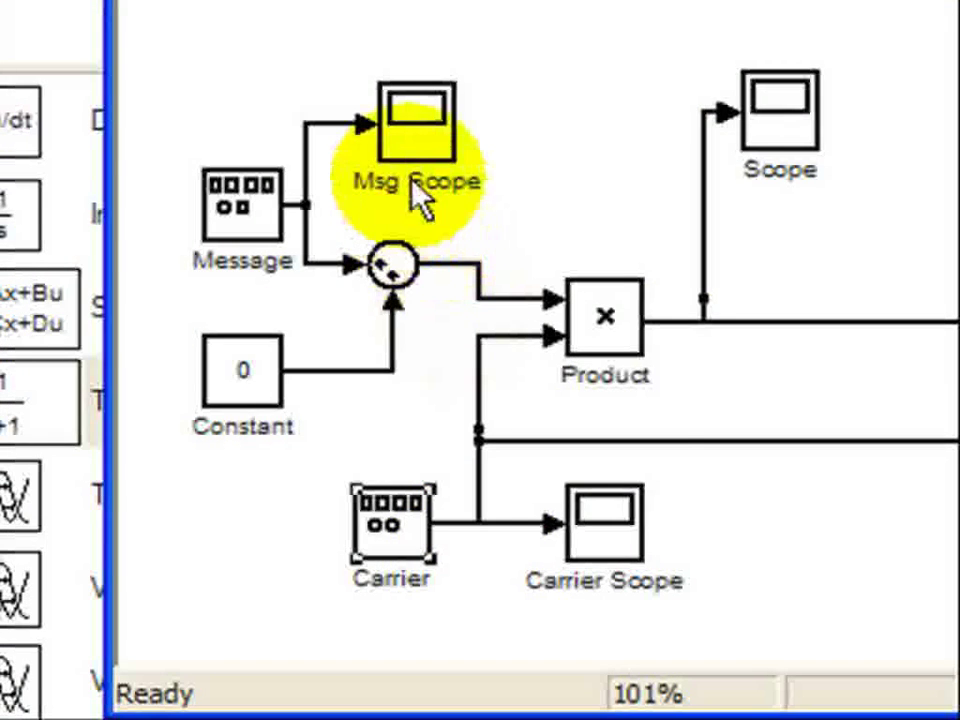
{"action": "double_click", "coordinate": [424, 145]}
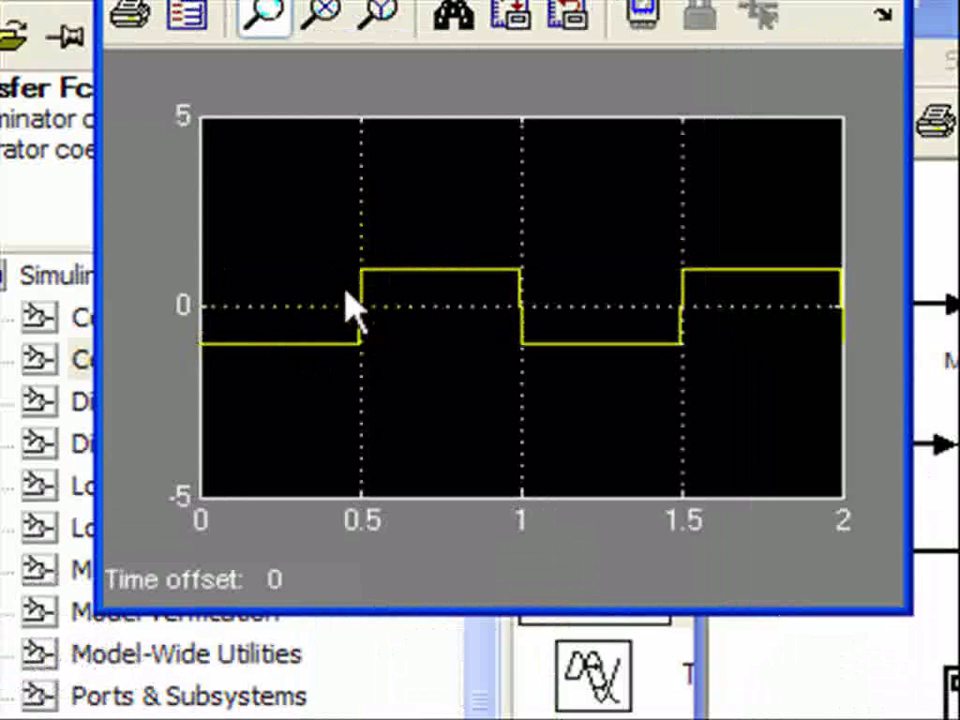
{"action": "left_click_drag", "start_coordinate": [197, 353], "coordinate": [210, 357]}
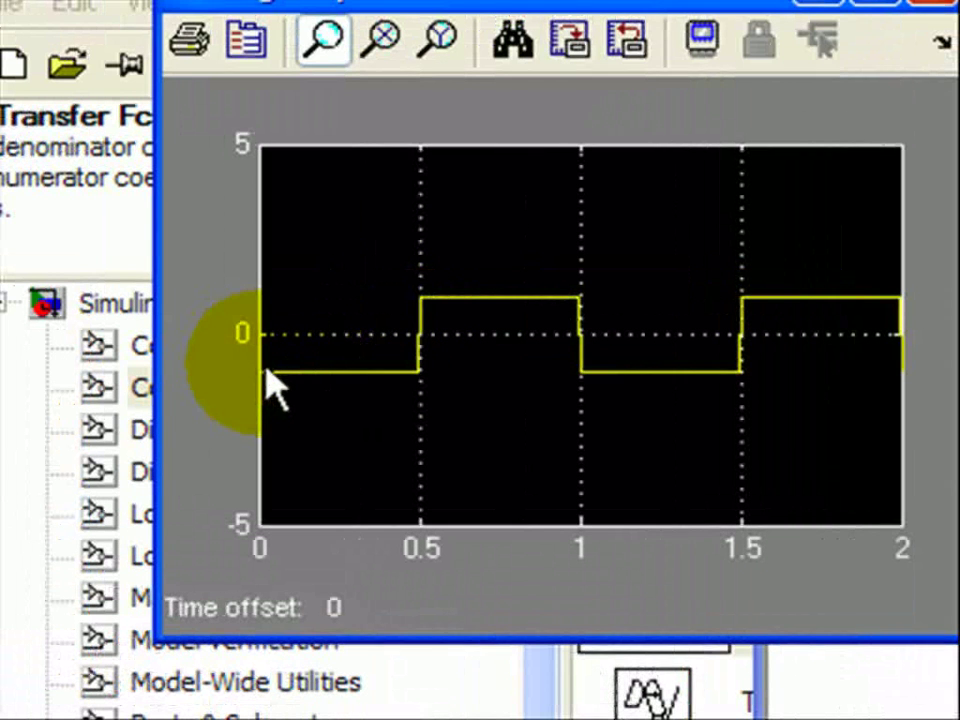
{"action": "left_click_drag", "start_coordinate": [270, 385], "coordinate": [272, 384]}
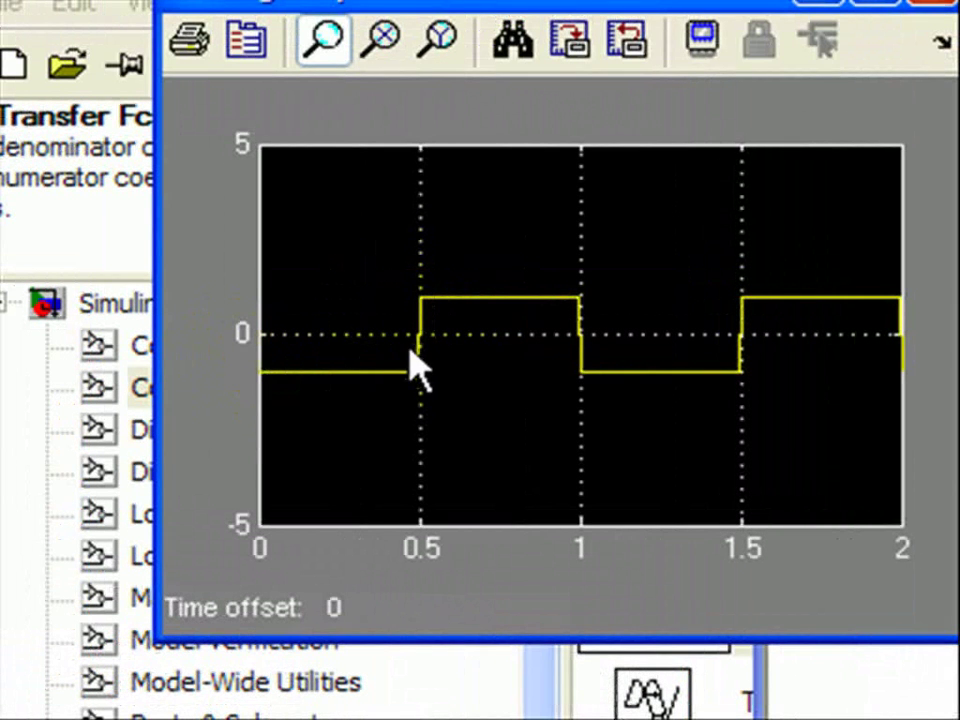
{"action": "mouse_move", "coordinate": [909, 478]}
{"action": "left_mouse_down"}
{"action": "mouse_move", "coordinate": [885, 461]}
{"action": "mouse_move", "coordinate": [665, 409]}
{"action": "left_mouse_up"}
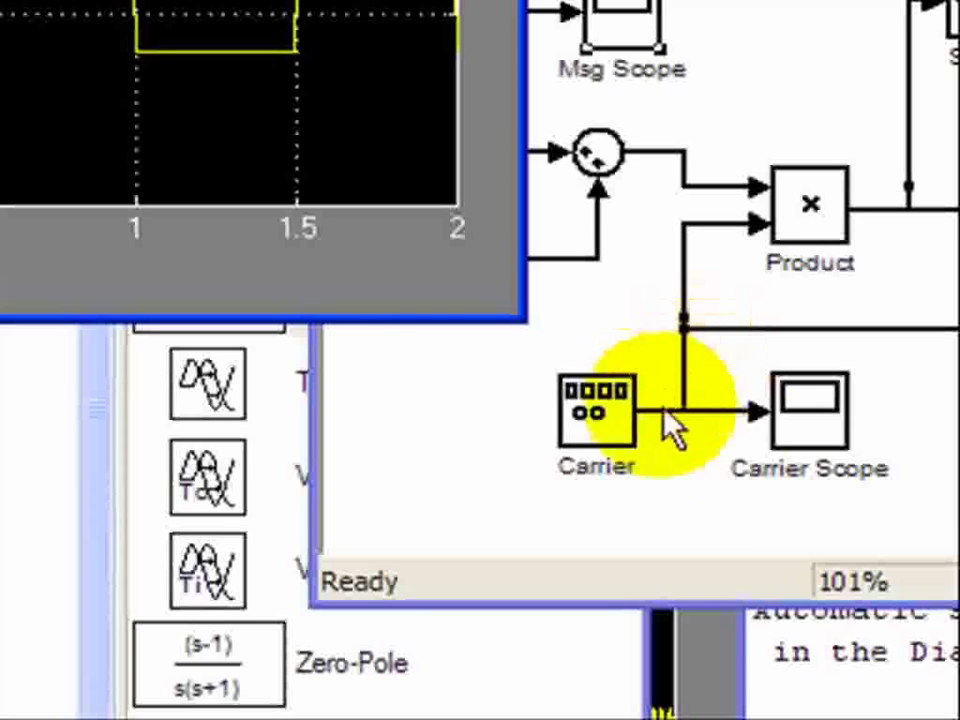
Open the Carrier Scope and Scope windows and move both up-left beside the model.
{"action": "double_click", "coordinate": [805, 440]}
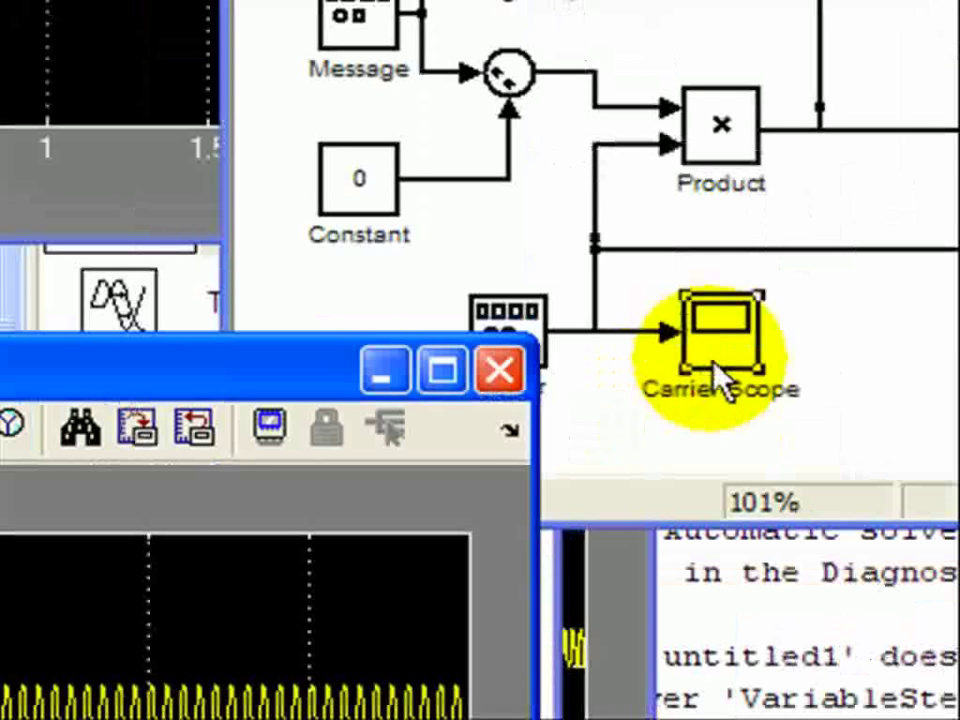
{"action": "left_click_drag", "start_coordinate": [406, 404], "coordinate": [204, 323]}
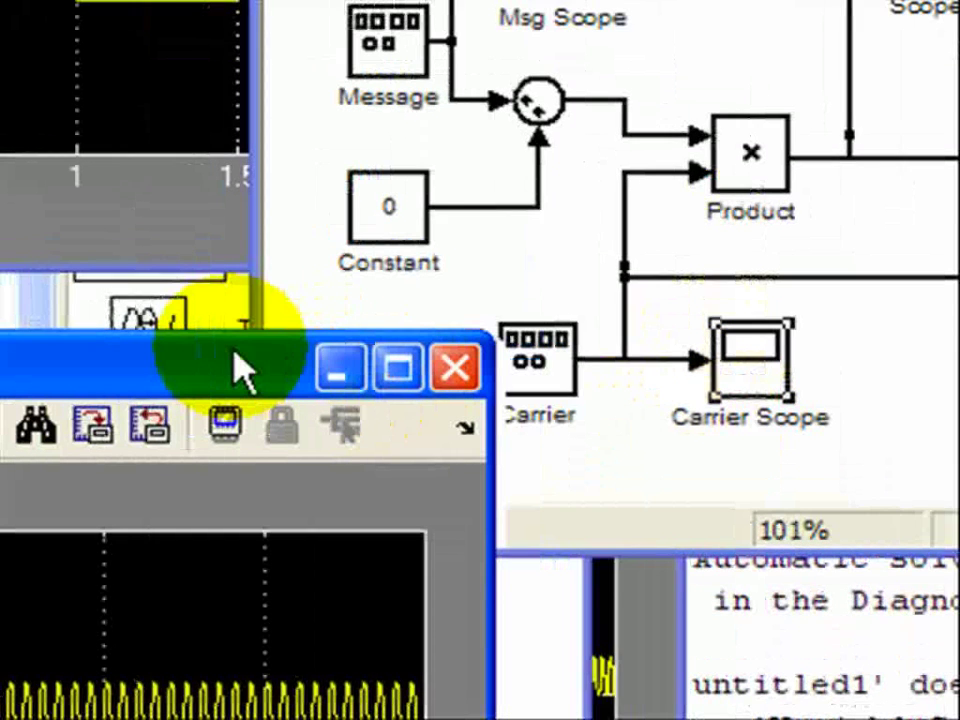
{"action": "left_click_drag", "start_coordinate": [240, 370], "coordinate": [253, 375]}
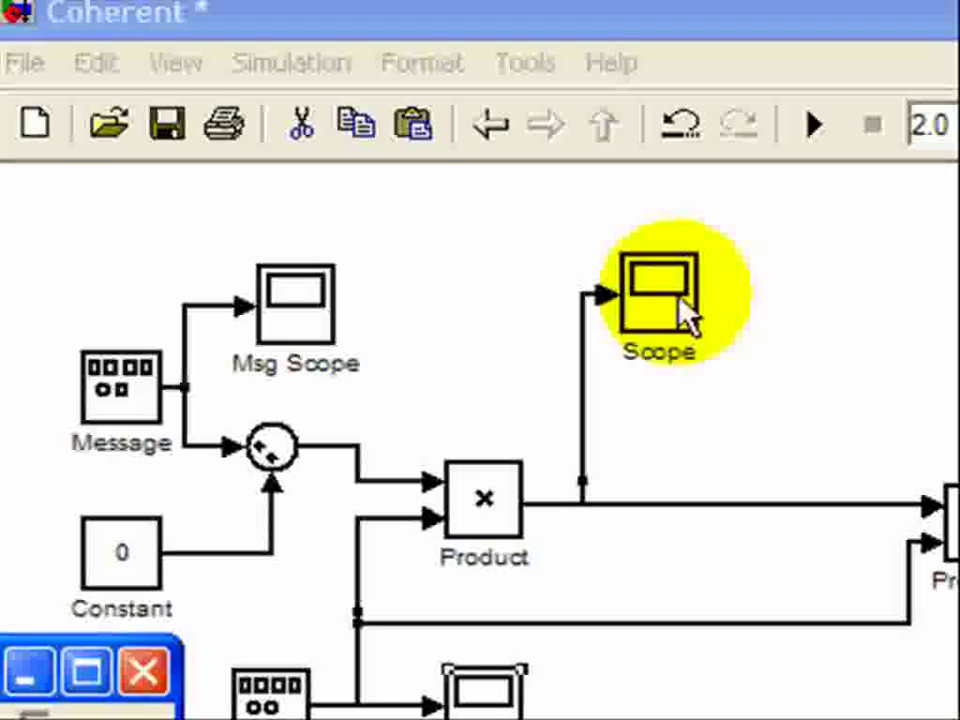
{"action": "double_click", "coordinate": [685, 315]}
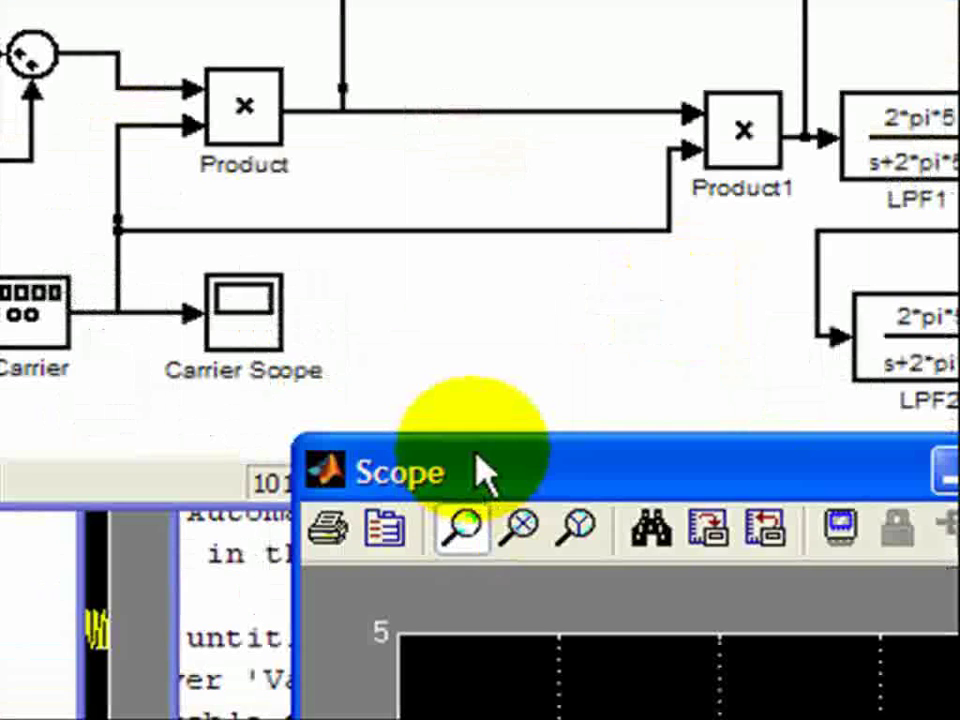
{"action": "left_click_drag", "start_coordinate": [539, 696], "coordinate": [379, 607]}
{"action": "left_click_drag", "start_coordinate": [318, 385], "coordinate": [257, 285]}
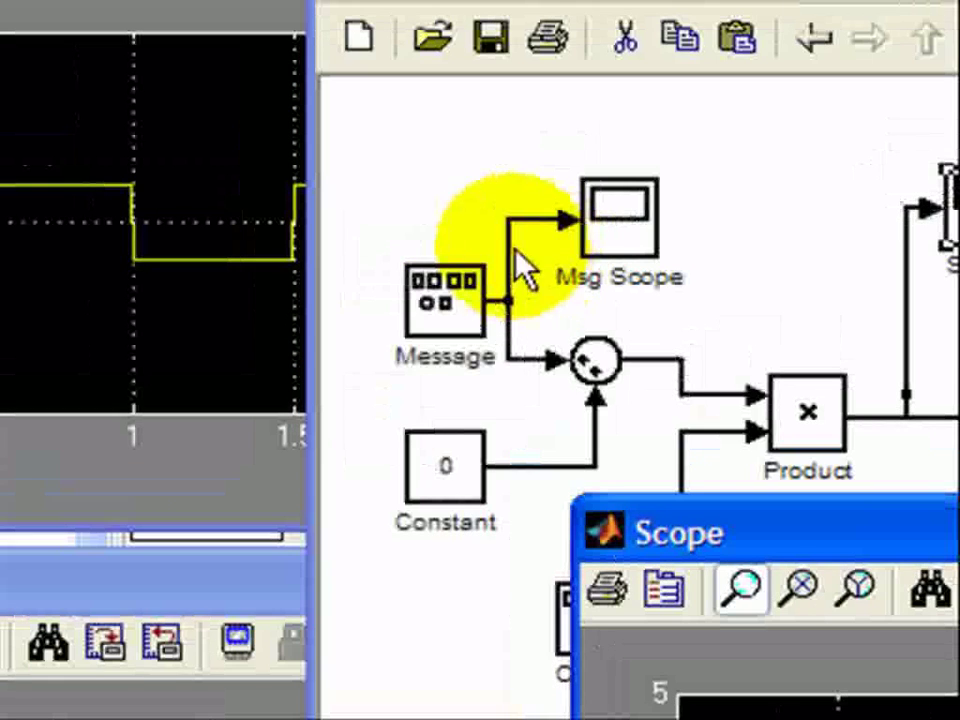
Change the Message source's wave form to sine.
{"action": "double_click", "coordinate": [447, 285]}
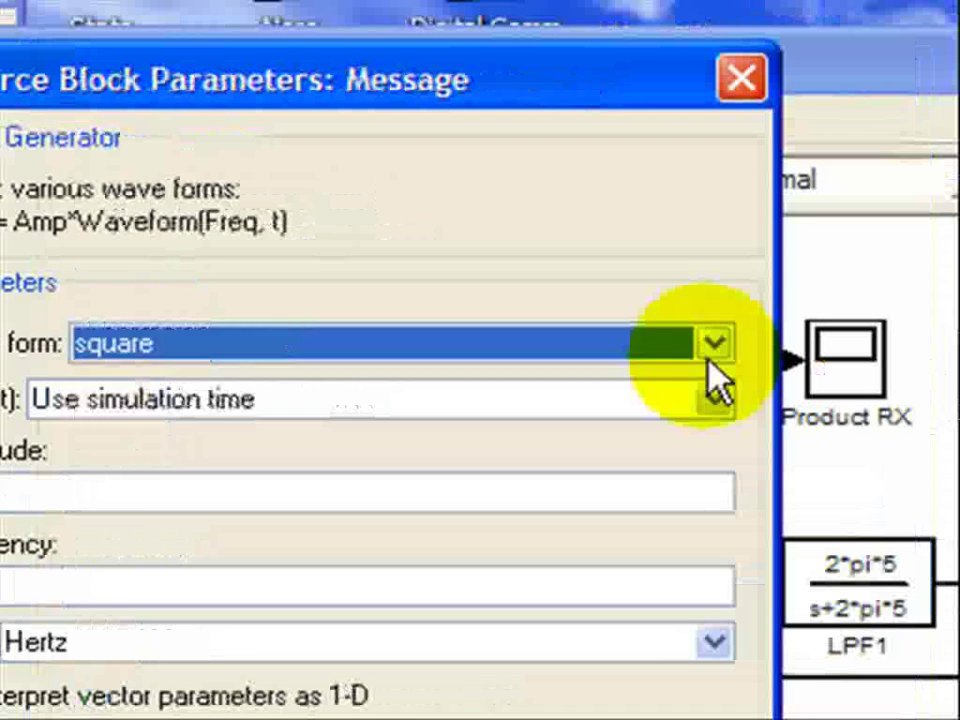
{"action": "left_click", "coordinate": [700, 345]}
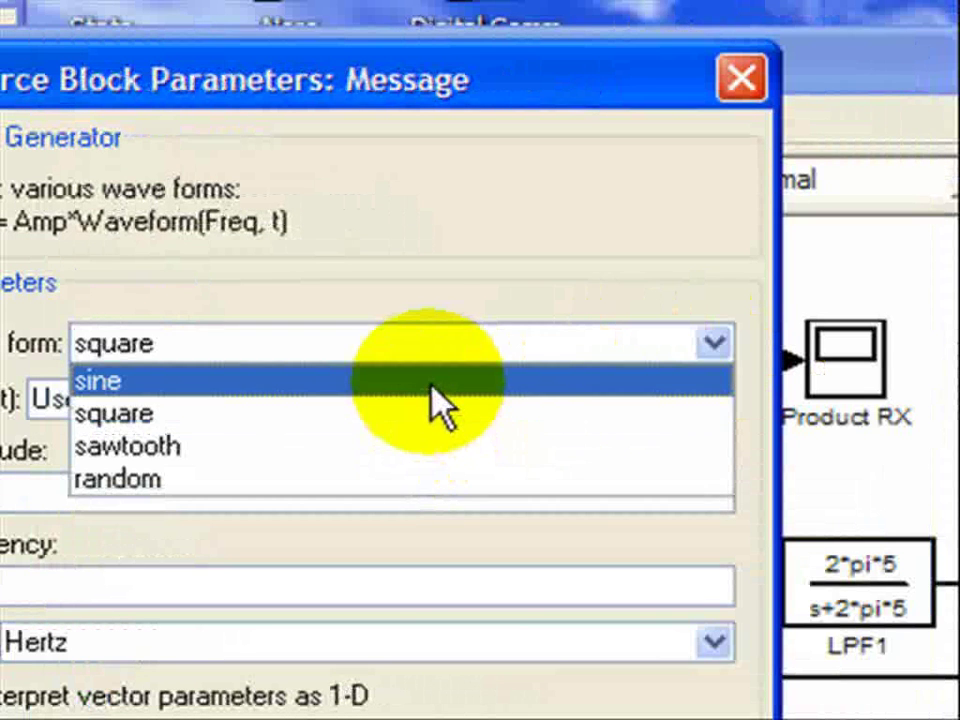
{"action": "left_click", "coordinate": [432, 382]}
{"action": "left_click", "coordinate": [489, 531]}
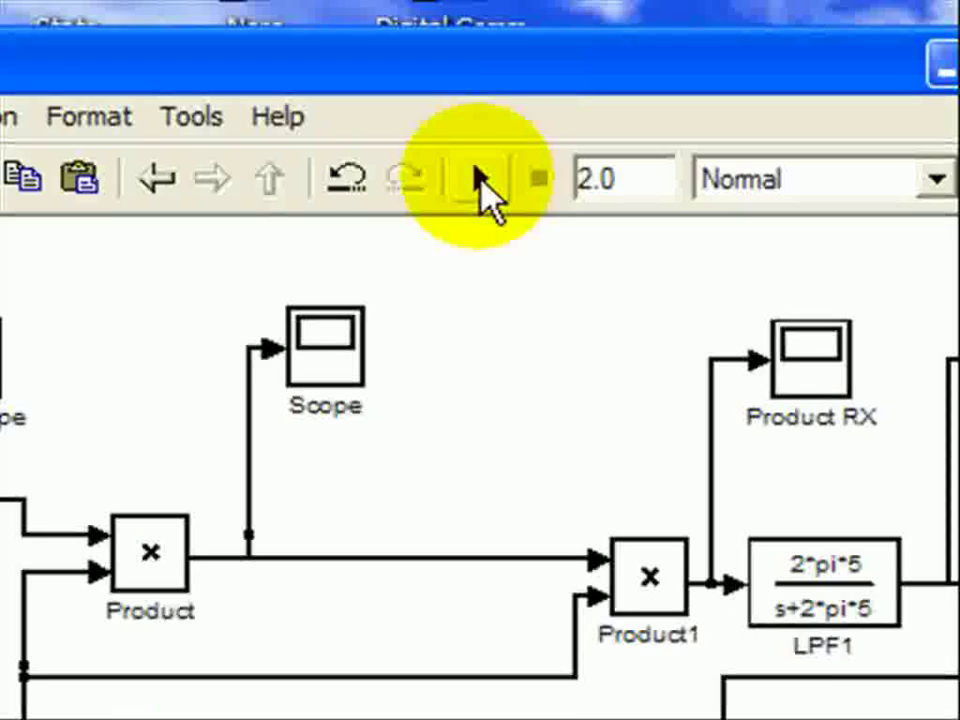
Rerun the simulation, compare the scope windows, and close one of them.
{"action": "left_click", "coordinate": [482, 180]}
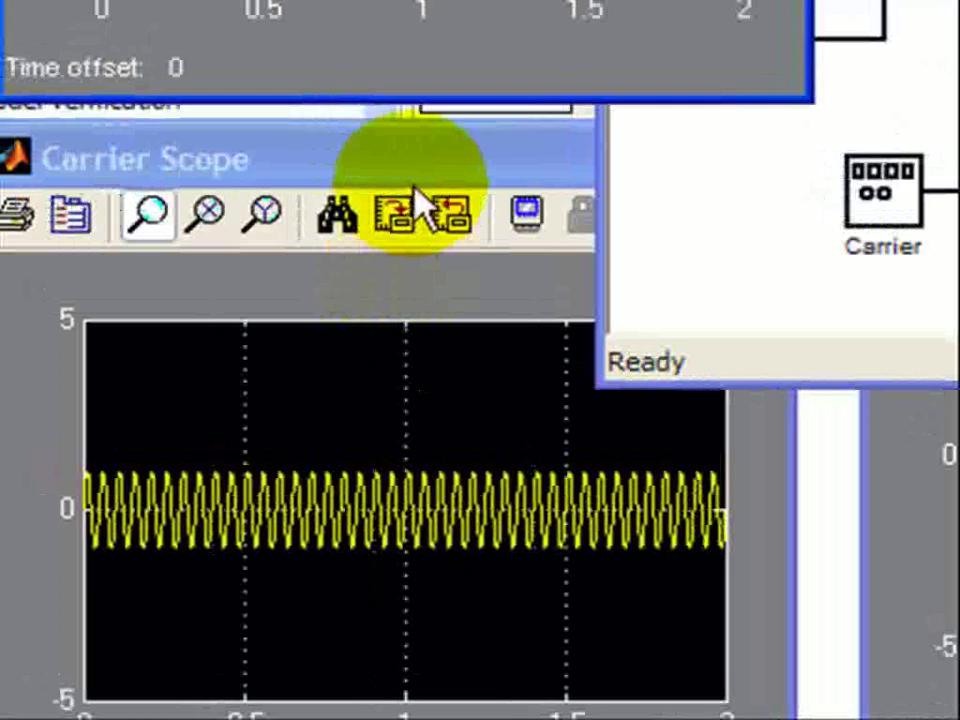
{"action": "left_click", "coordinate": [346, 284]}
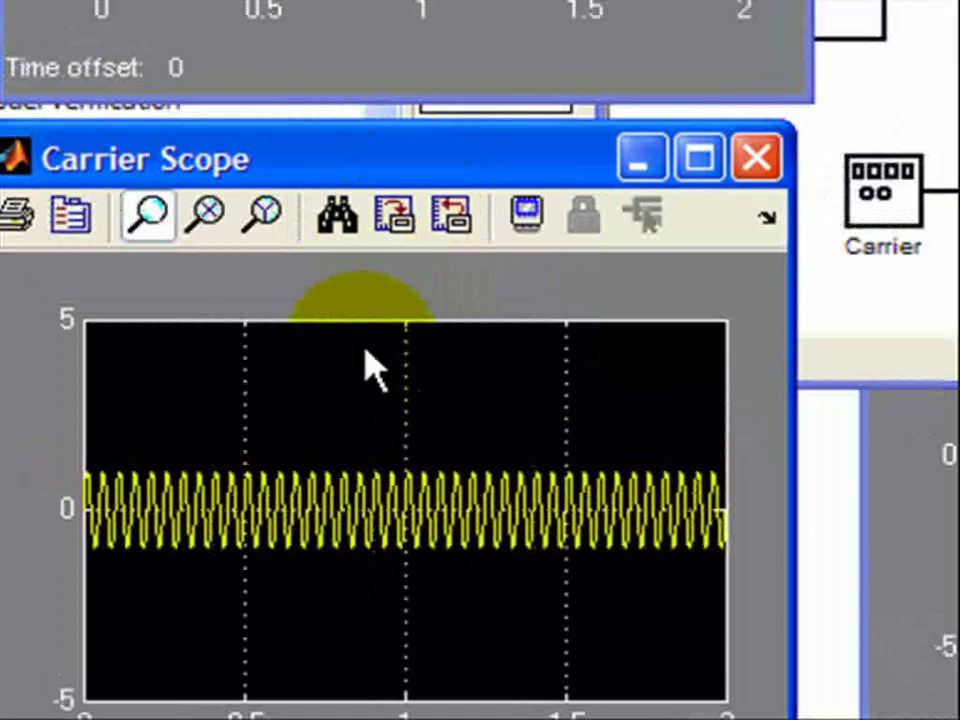
{"action": "left_click", "coordinate": [868, 501]}
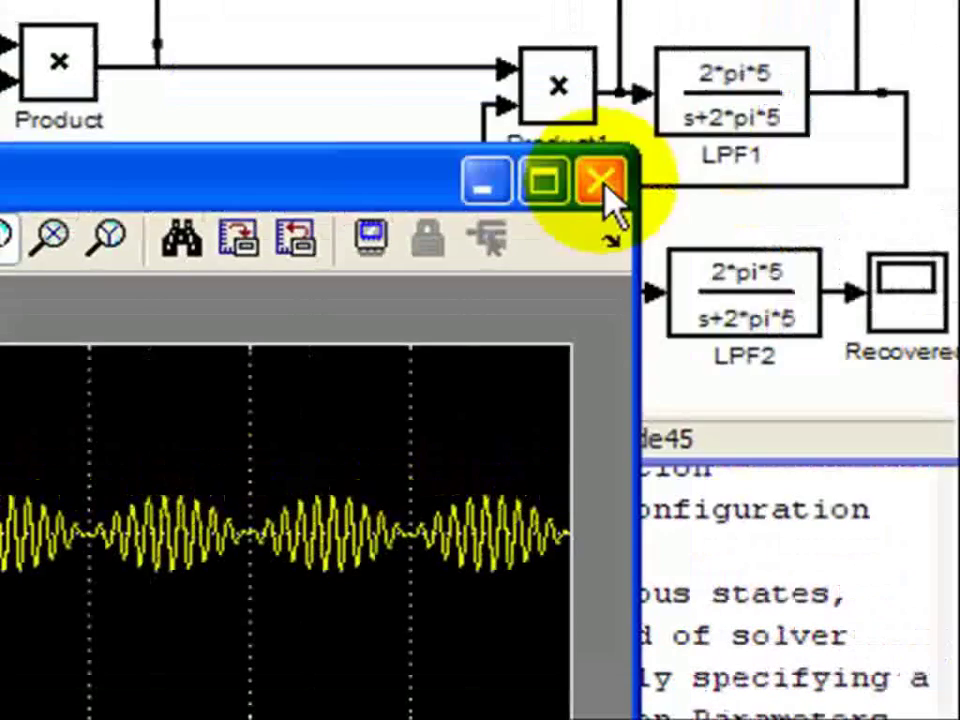
{"action": "left_click", "coordinate": [810, 3]}
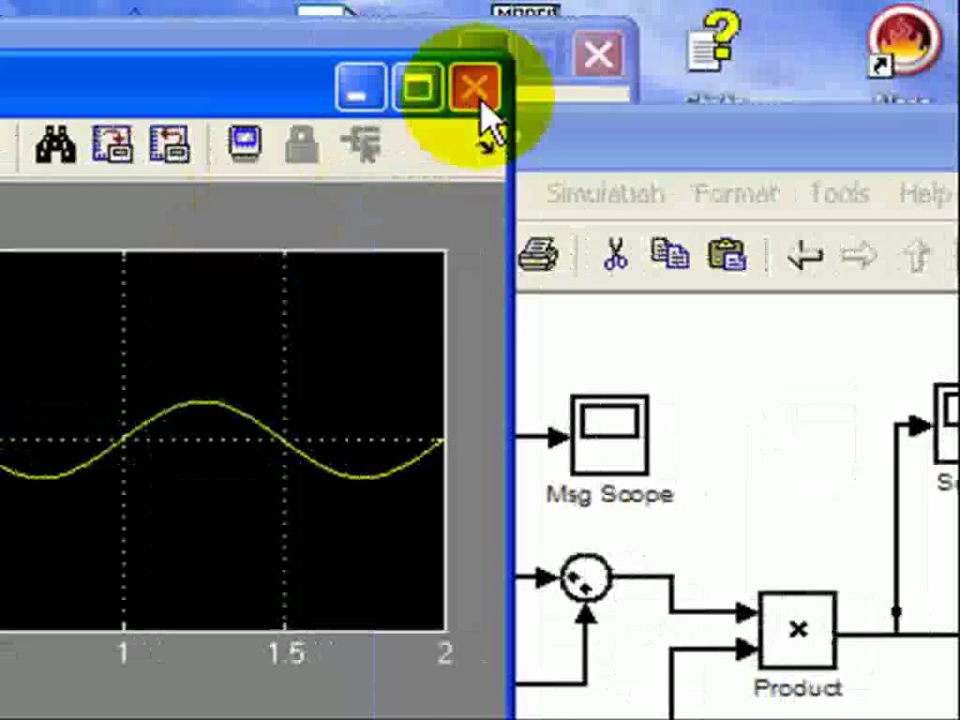
Close the last open scope window to reveal the Coherent model and Library Browser.
{"action": "left_click", "coordinate": [509, 88]}
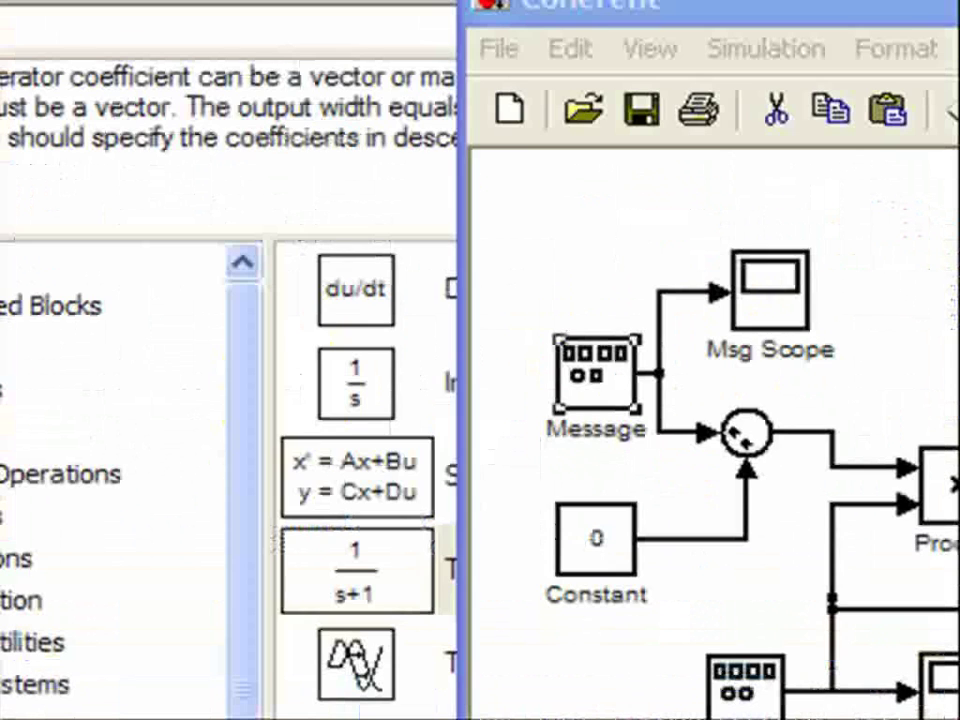
{"action": "left_click", "coordinate": [250, 375]}
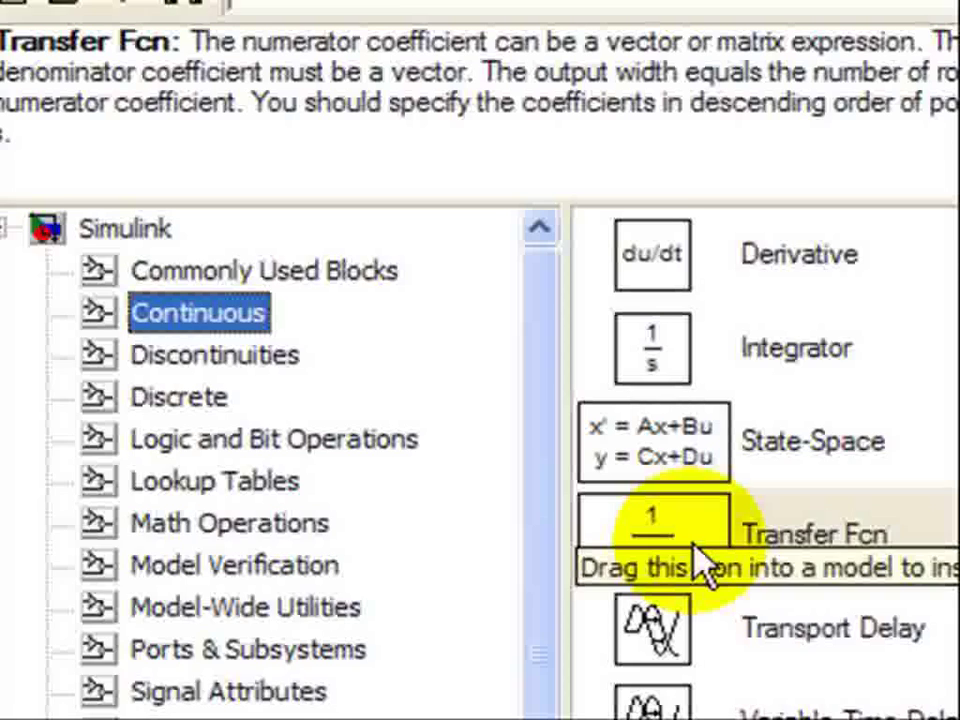
{"action": "left_click", "coordinate": [710, 565]}
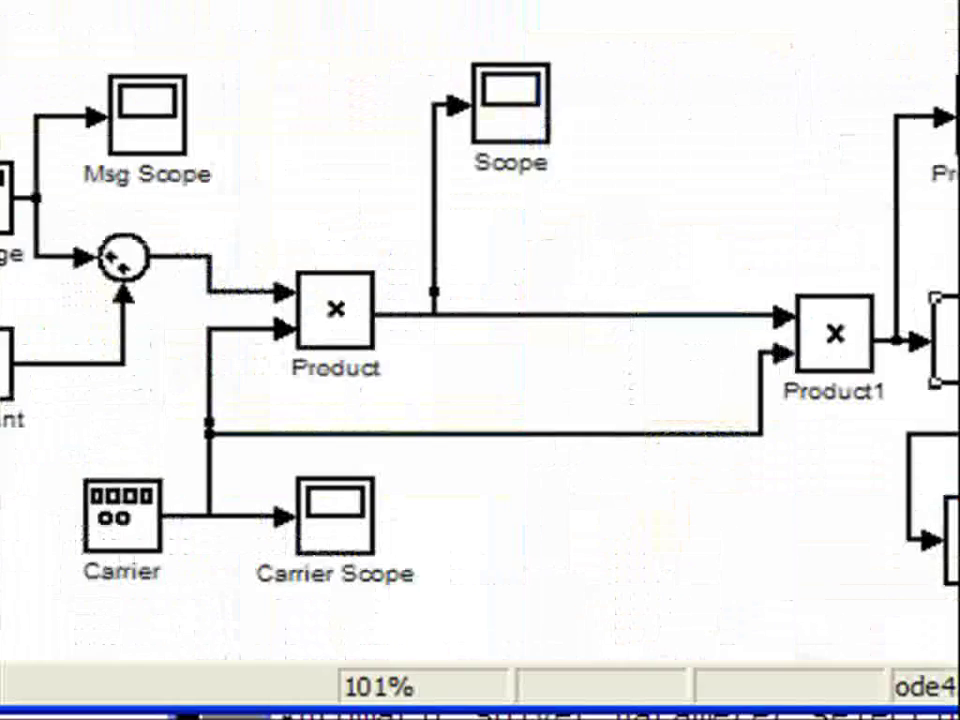
{"action": "double_click", "coordinate": [712, 345]}
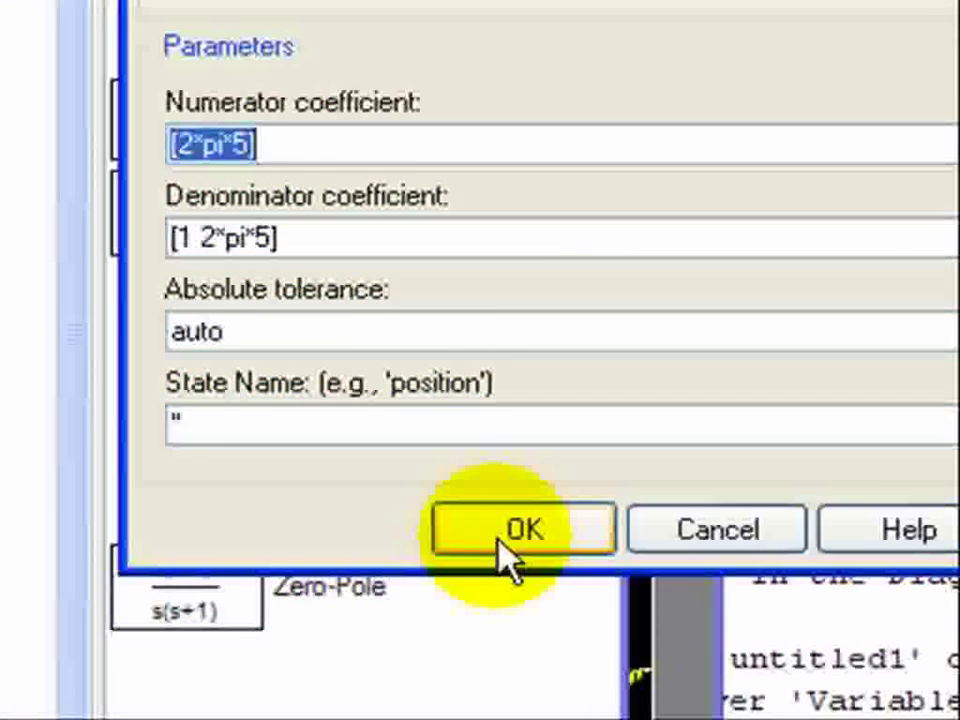
{"action": "left_click", "coordinate": [592, 626]}
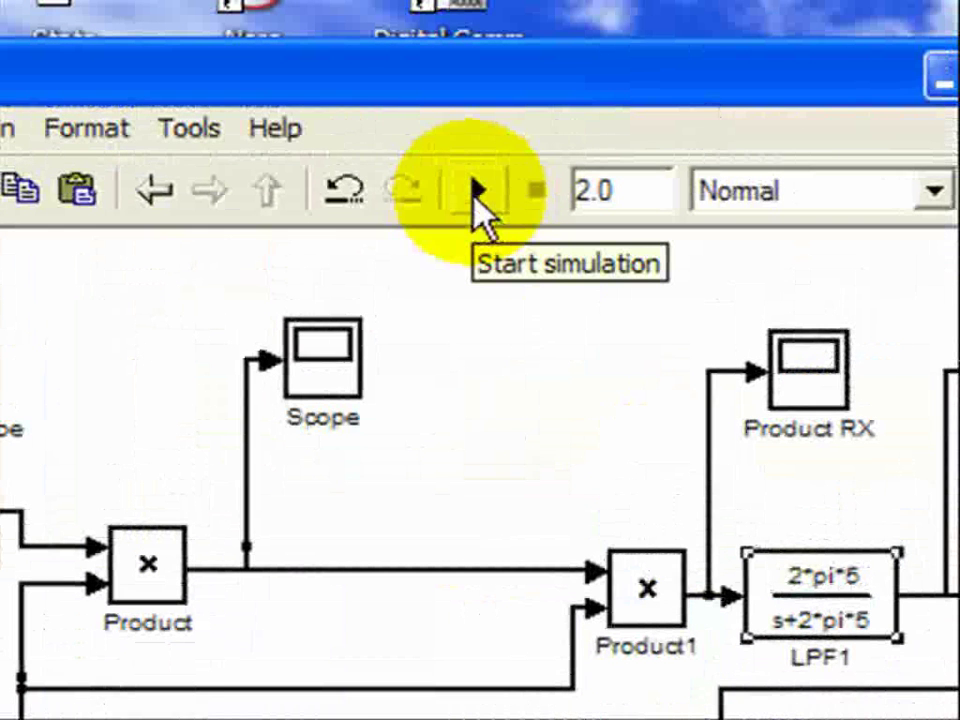
{"action": "left_click", "coordinate": [472, 163]}
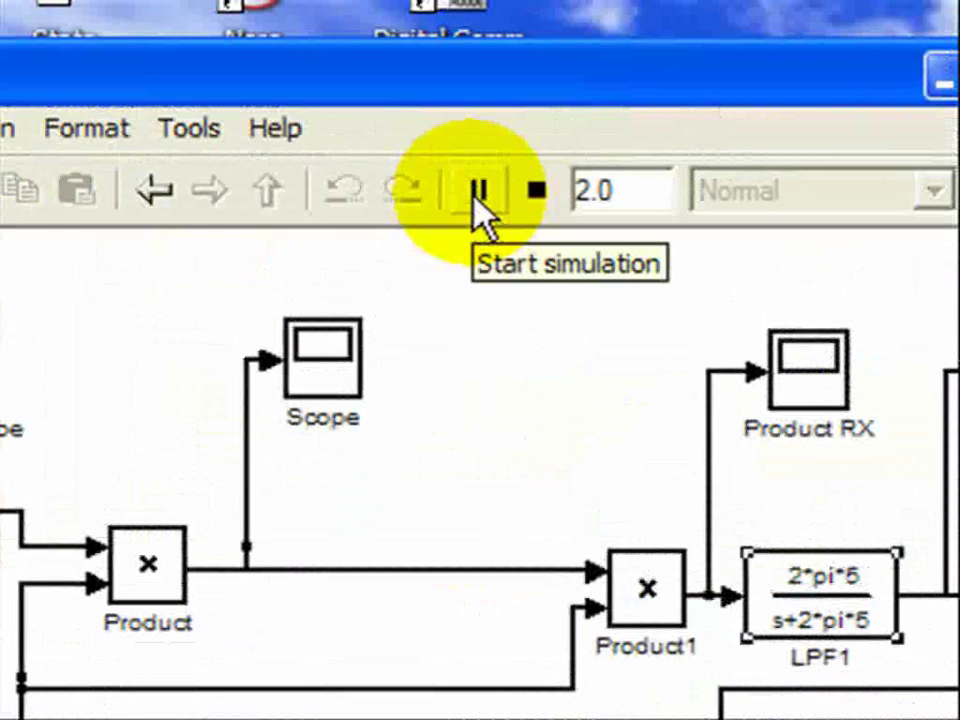
{"action": "double_click", "coordinate": [321, 400]}
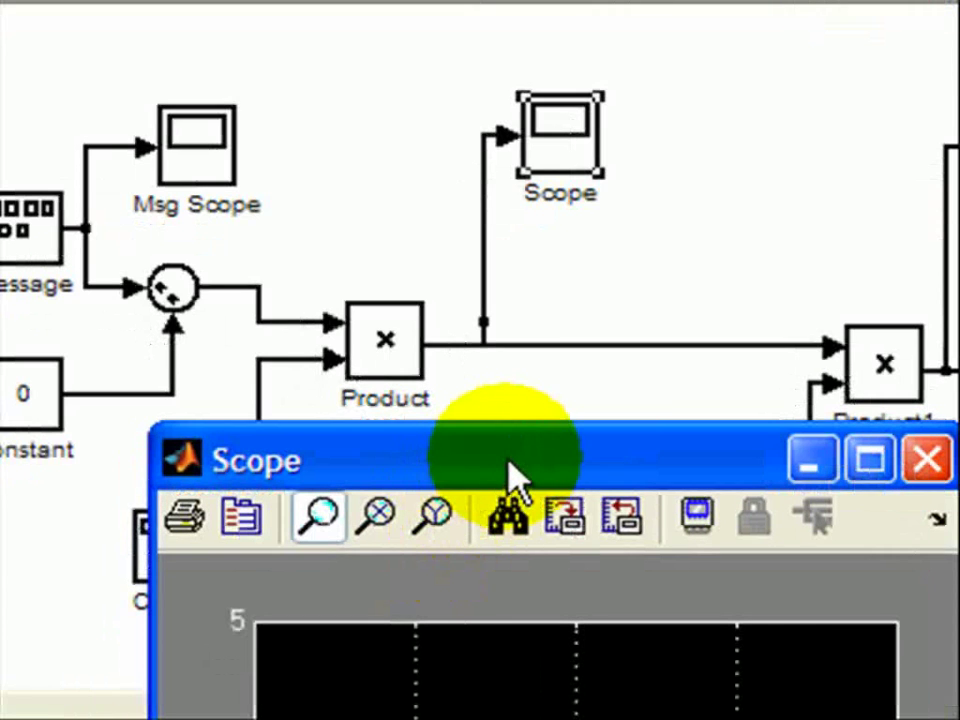
{"action": "left_click_drag", "start_coordinate": [477, 490], "coordinate": [62, 135]}
{"action": "left_click_drag", "start_coordinate": [215, 235], "coordinate": [367, 162]}
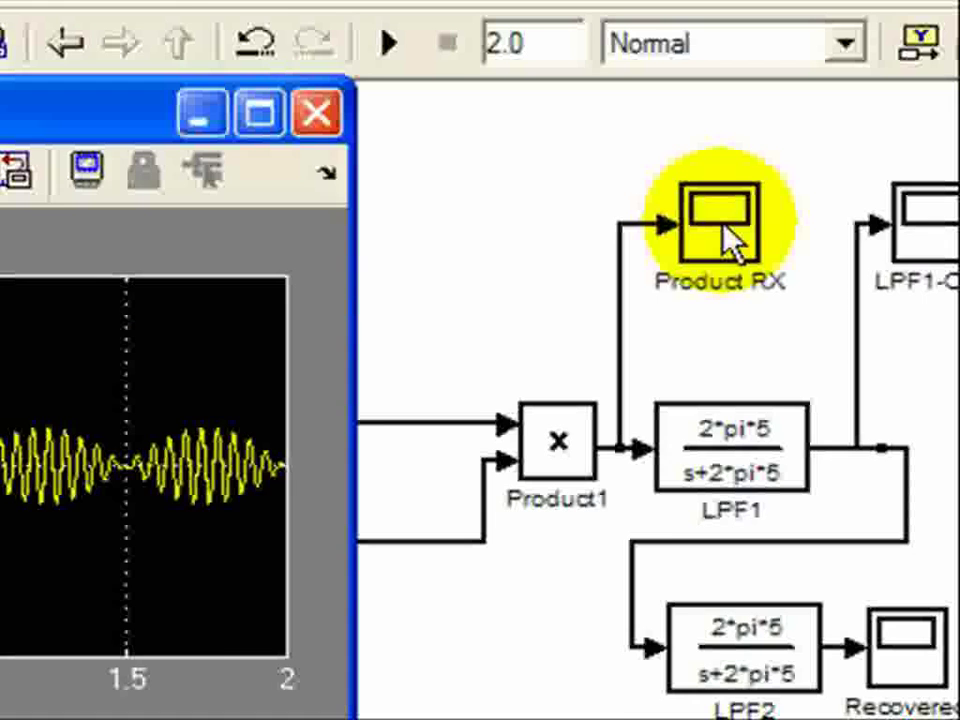
{"action": "left_click", "coordinate": [925, 90]}
{"action": "key", "text": "ctrl+t"}
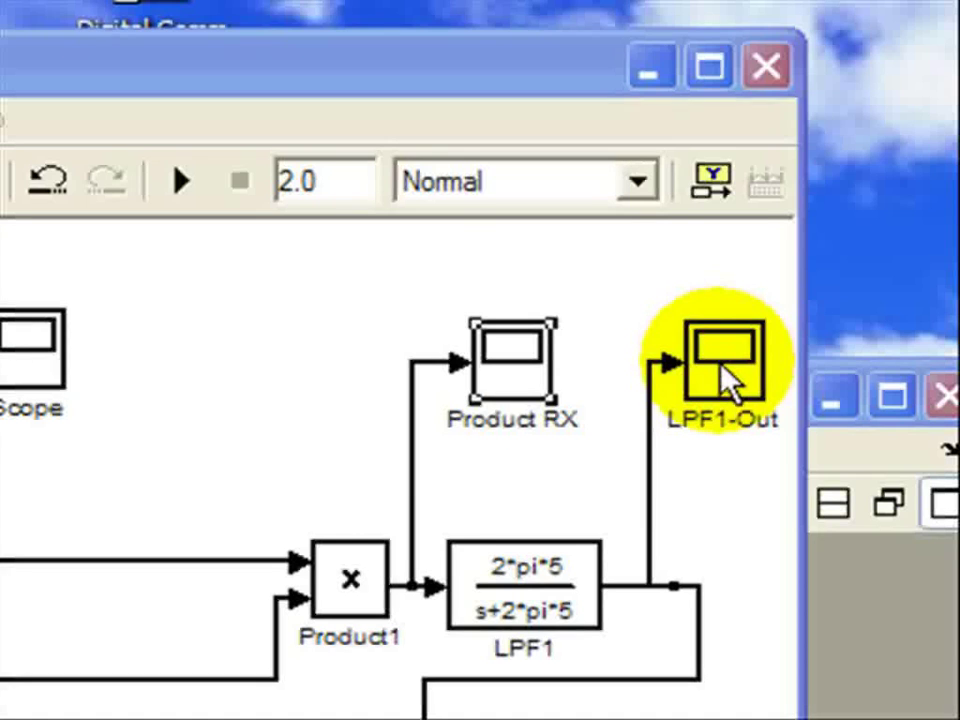
{"action": "left_click", "coordinate": [727, 378]}
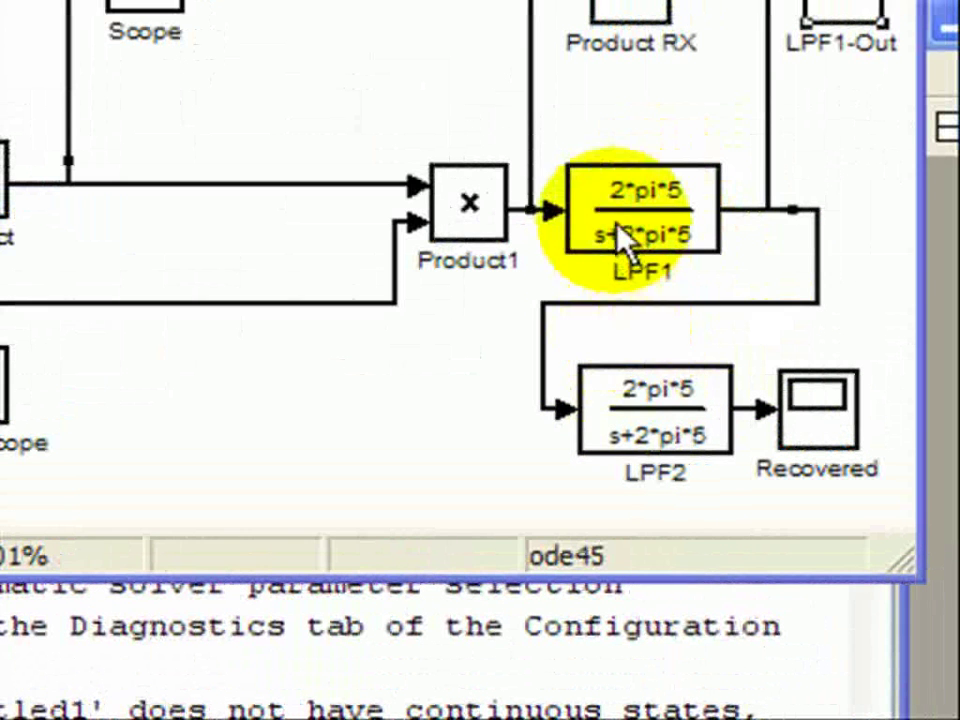
Confirm LPF2 remains 2*pi*5/(s+2*pi*5), then open the Recovered scope showing a small sine.
{"action": "double_click", "coordinate": [628, 420]}
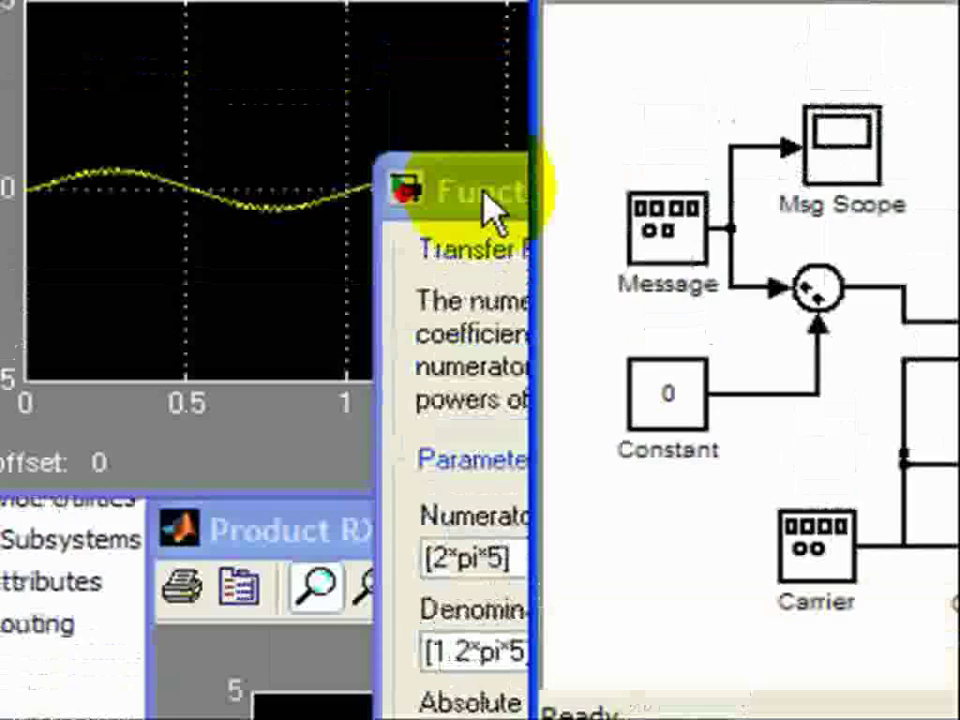
{"action": "left_click", "coordinate": [484, 195]}
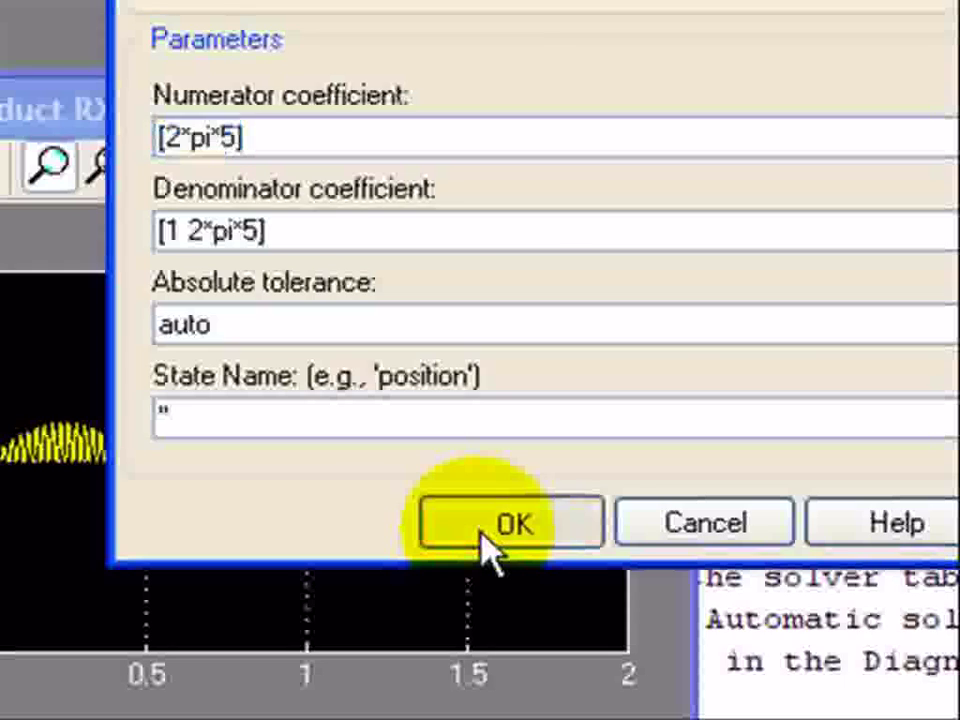
{"action": "left_click", "coordinate": [710, 719]}
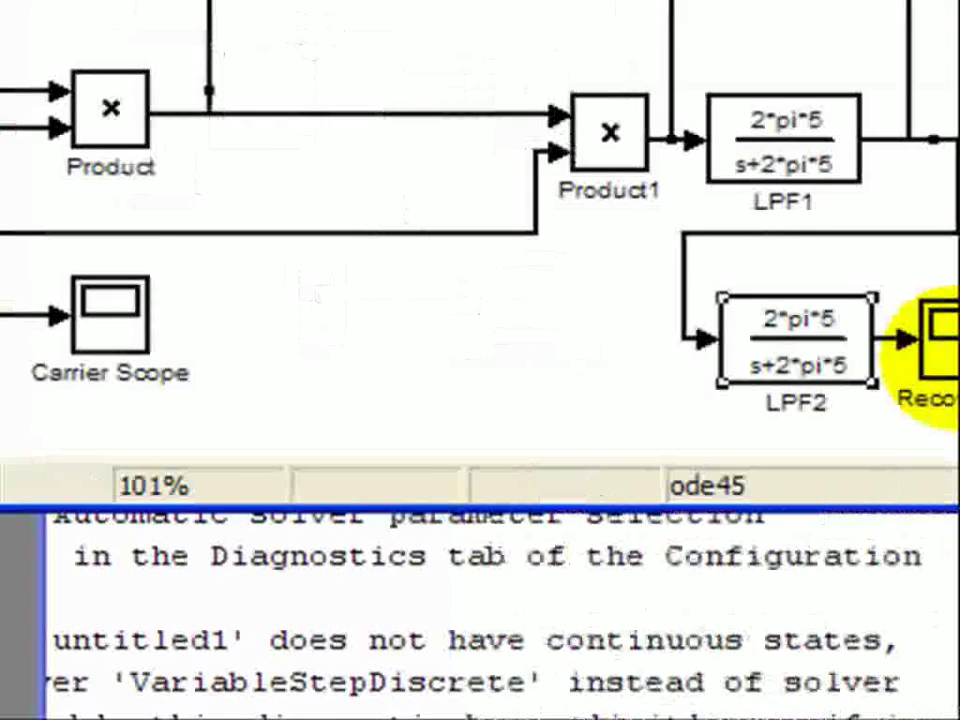
{"action": "left_click", "coordinate": [945, 345]}
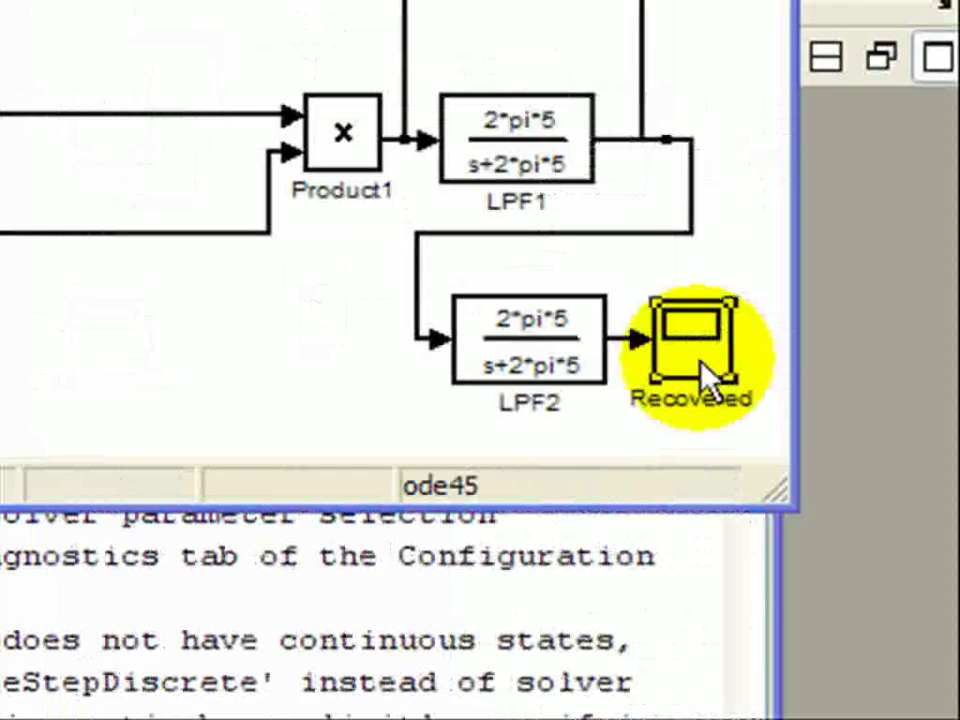
{"action": "double_click", "coordinate": [705, 375]}
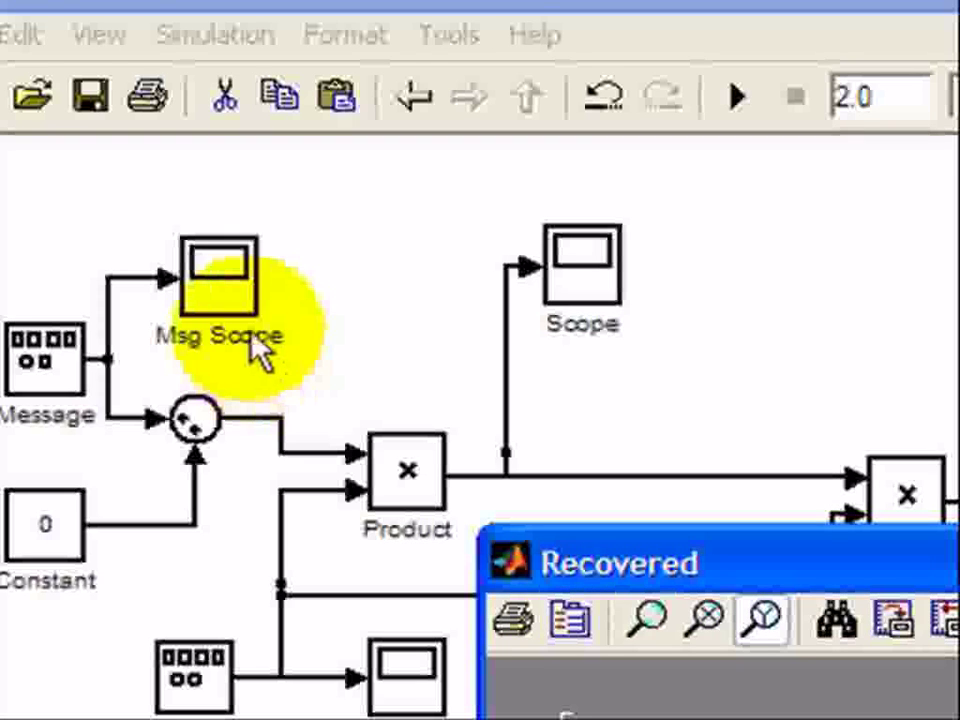
Open the Msg Scope to the right and place the Recovered plot below it.
{"action": "left_click", "coordinate": [252, 336]}
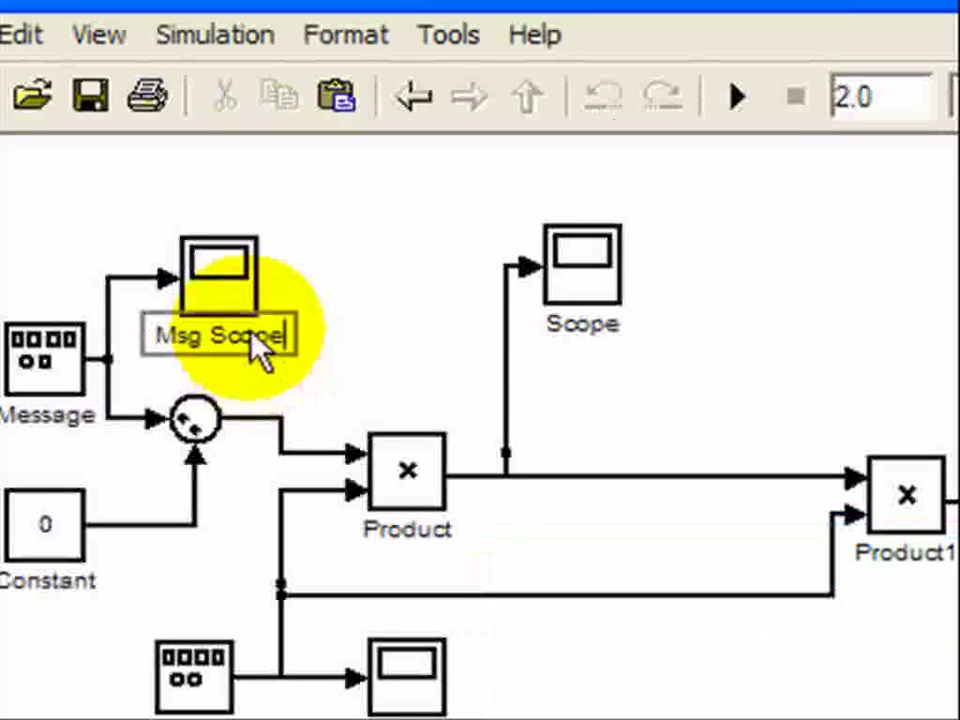
{"action": "double_click", "coordinate": [252, 336]}
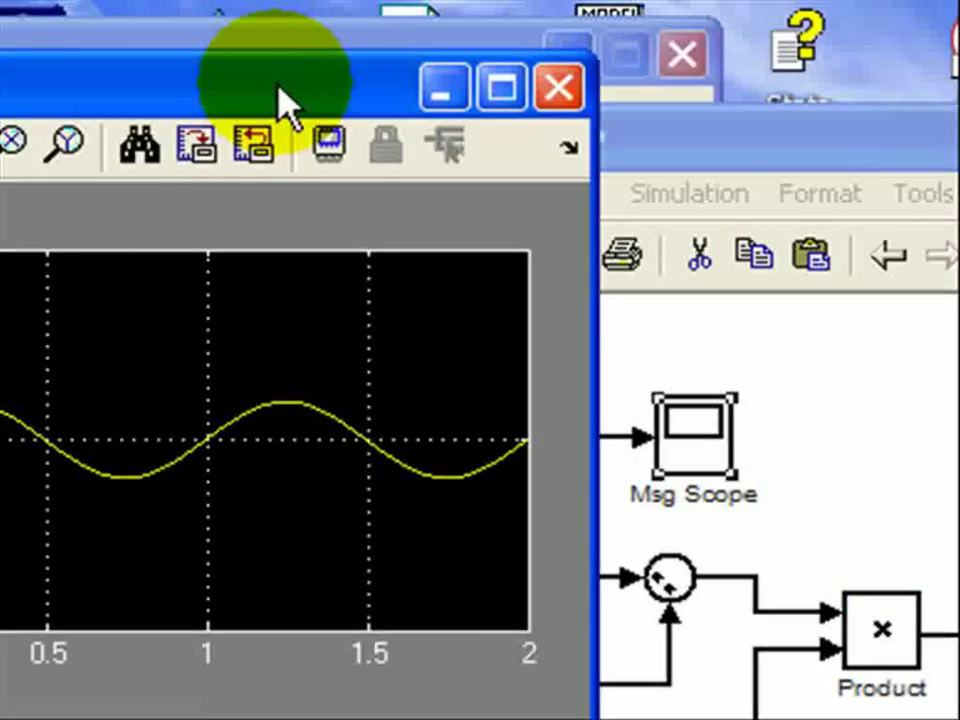
{"action": "left_click_drag", "start_coordinate": [285, 100], "coordinate": [712, 222]}
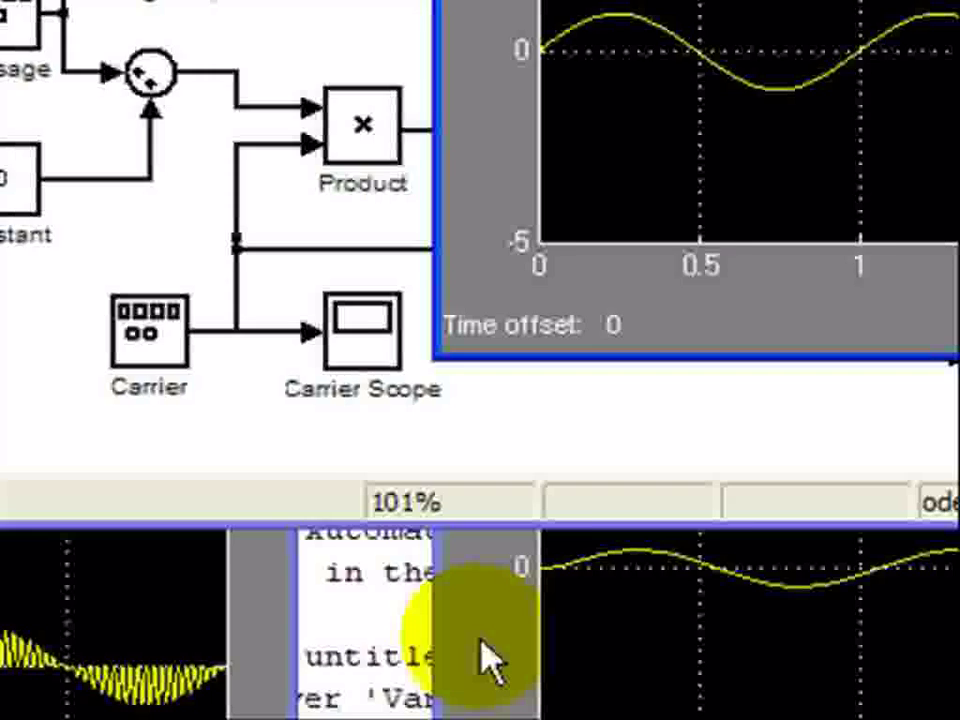
{"action": "left_click", "coordinate": [482, 654]}
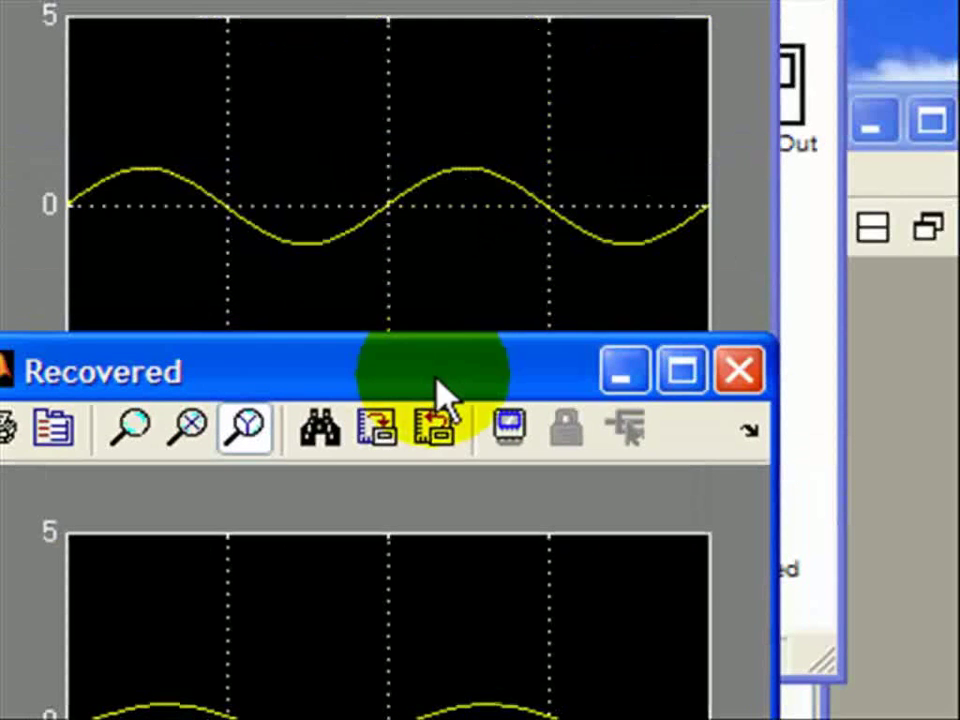
{"action": "left_click_drag", "start_coordinate": [440, 378], "coordinate": [441, 534]}
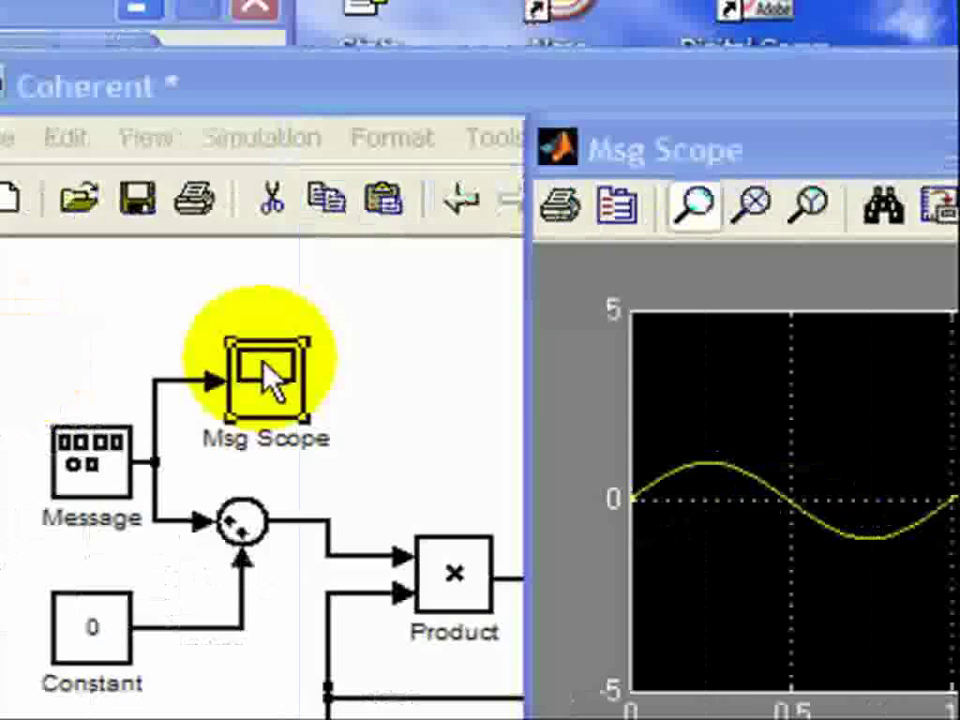
{"action": "double_click", "coordinate": [265, 380]}
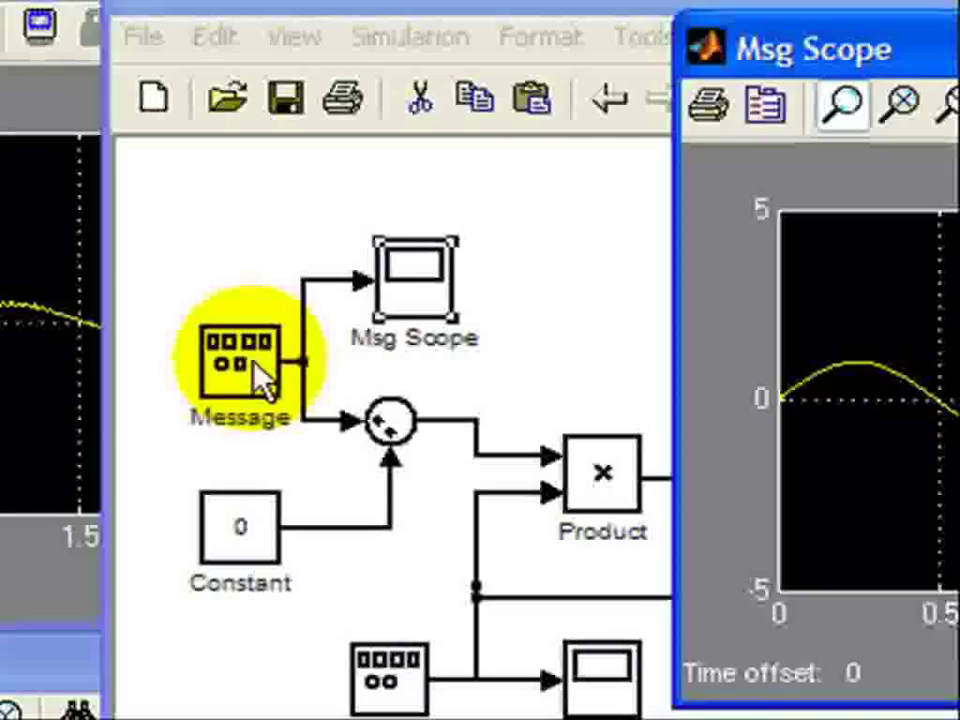
Switch the Message block's wave form from sine back to square.
{"action": "double_click", "coordinate": [262, 378]}
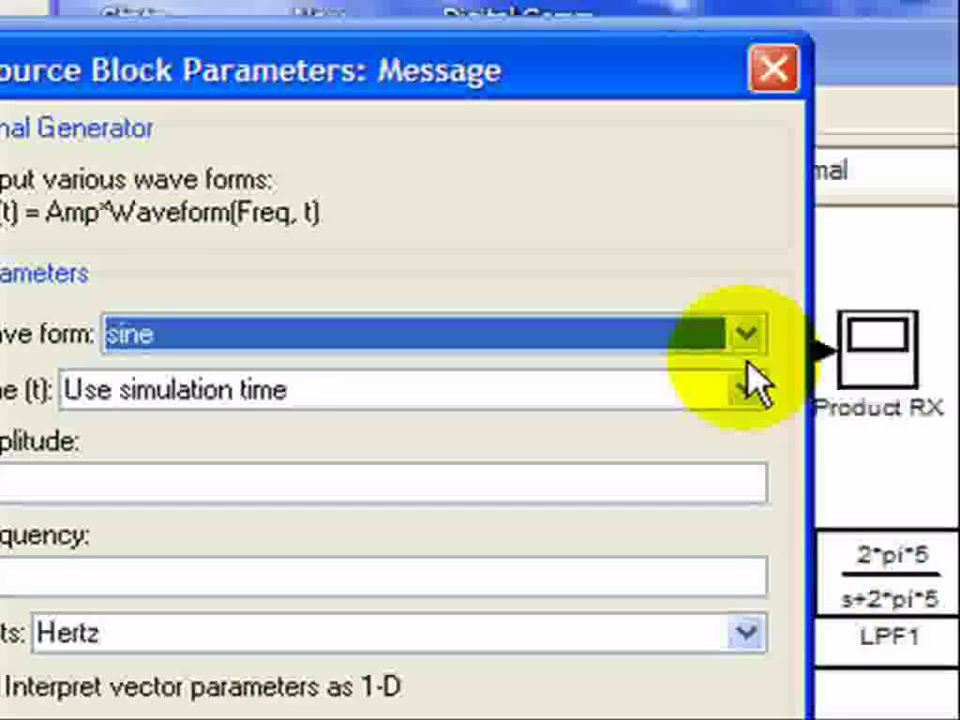
{"action": "left_click", "coordinate": [957, 297]}
{"action": "left_click", "coordinate": [606, 422]}
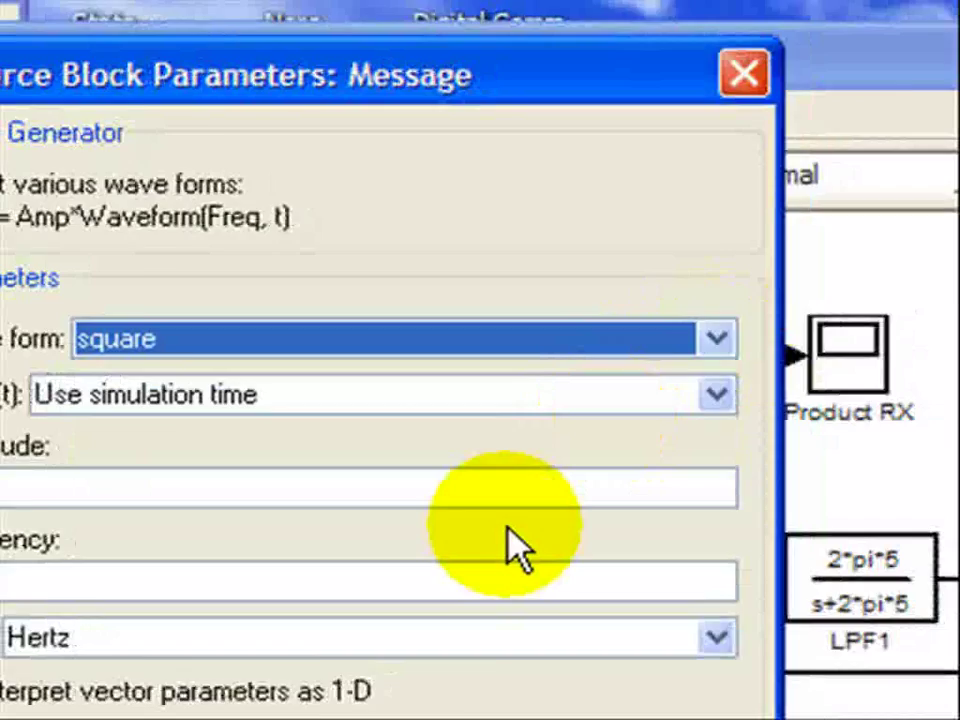
{"action": "left_click", "coordinate": [459, 506]}
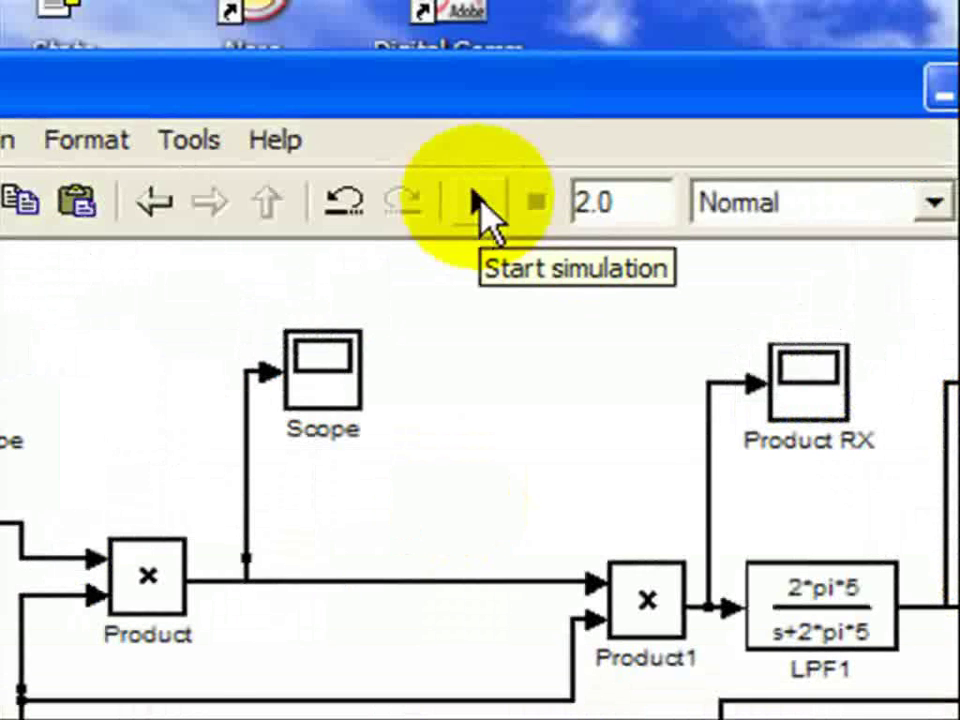
Rerun the simulation with the square message and close the LPF1-Out scope.
{"action": "left_click", "coordinate": [476, 200]}
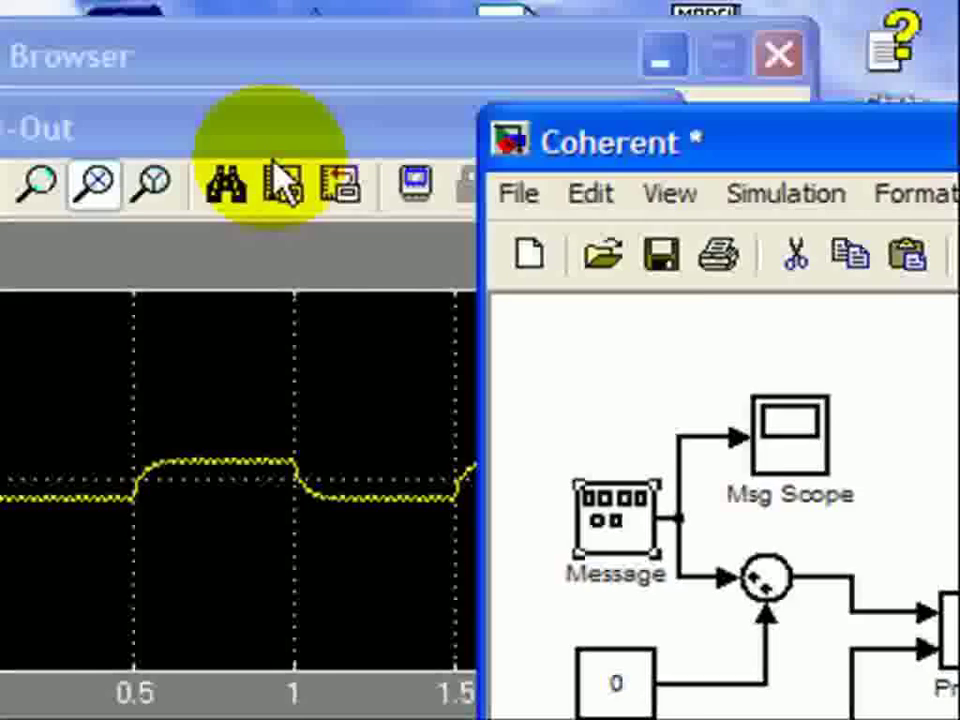
{"action": "left_click", "coordinate": [489, 154]}
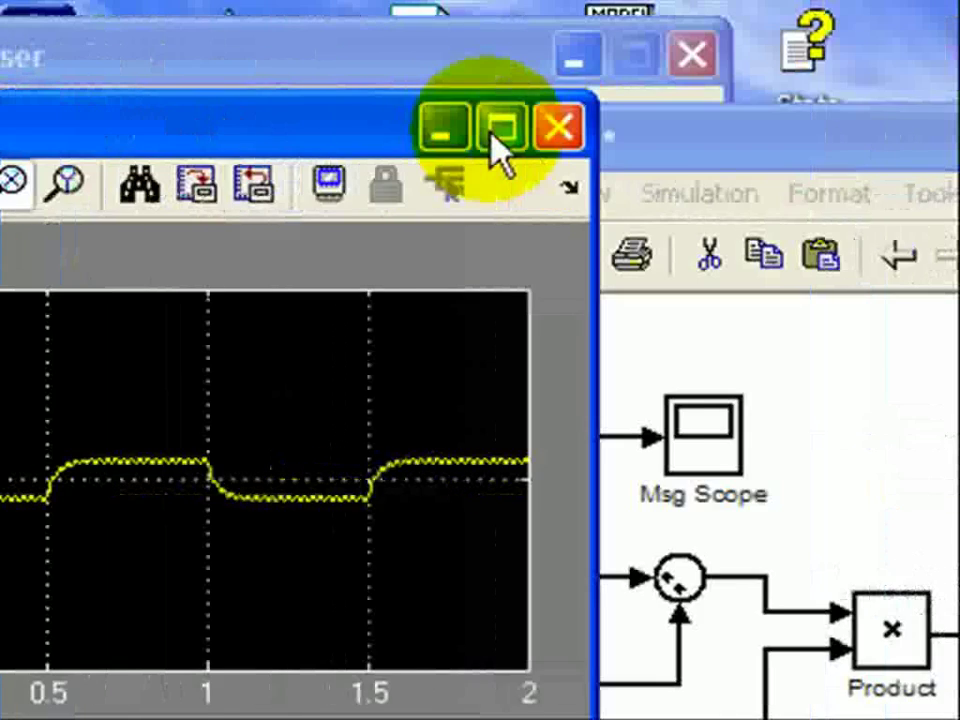
{"action": "left_click", "coordinate": [783, 128]}
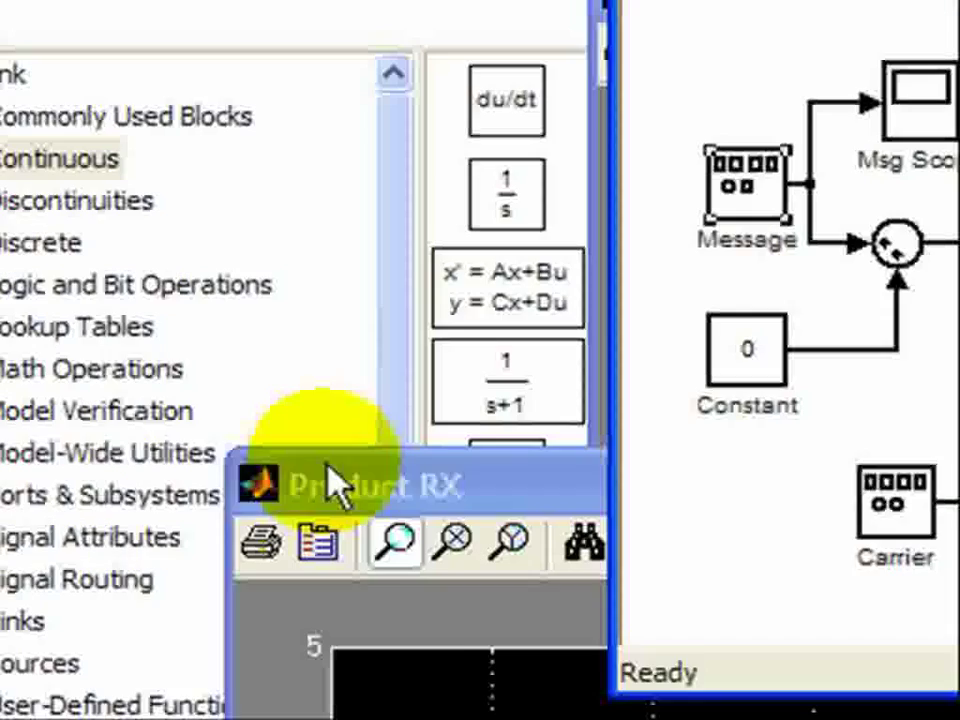
Close the Product RX and Recovered scopes, then open the modulated-signal Scope.
{"action": "left_click", "coordinate": [343, 482]}
{"action": "left_click_drag", "start_coordinate": [326, 482], "coordinate": [35, 361]}
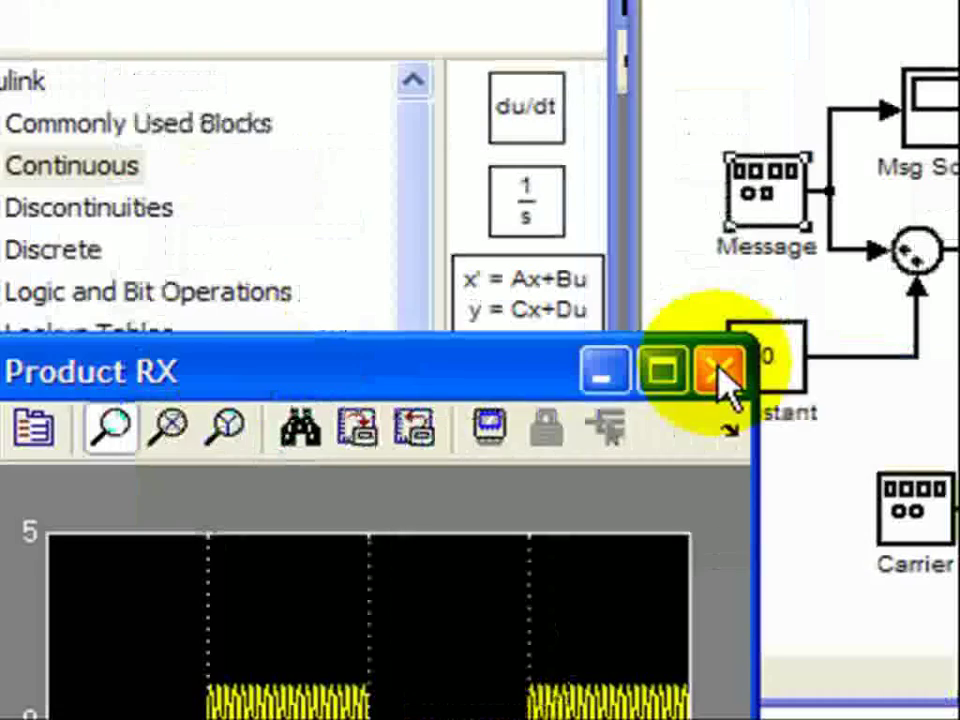
{"action": "left_click", "coordinate": [907, 381]}
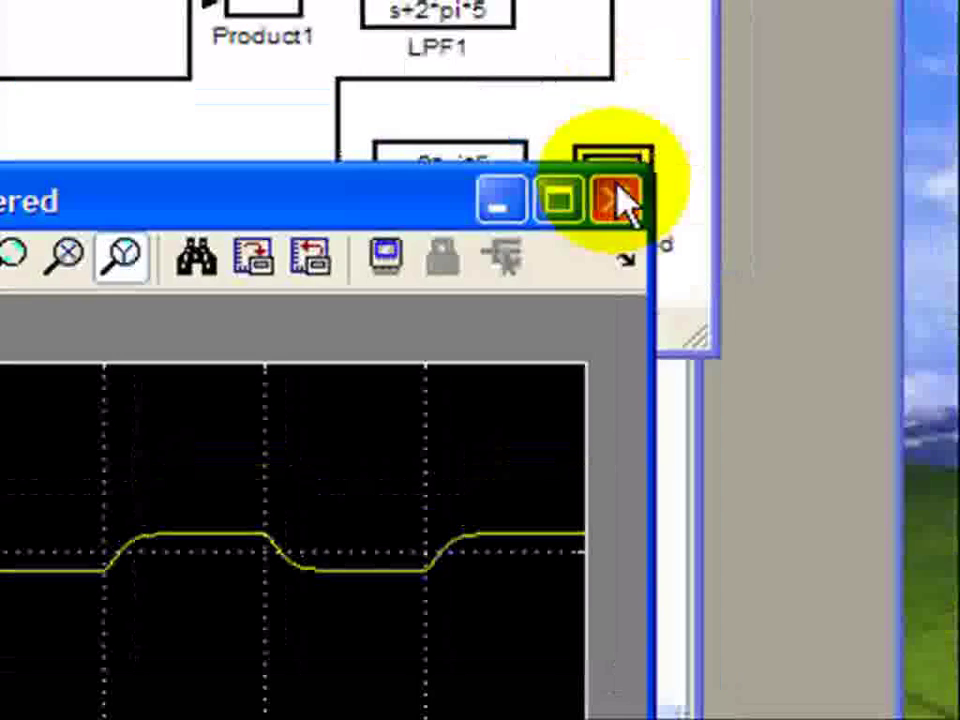
{"action": "left_click", "coordinate": [643, 120]}
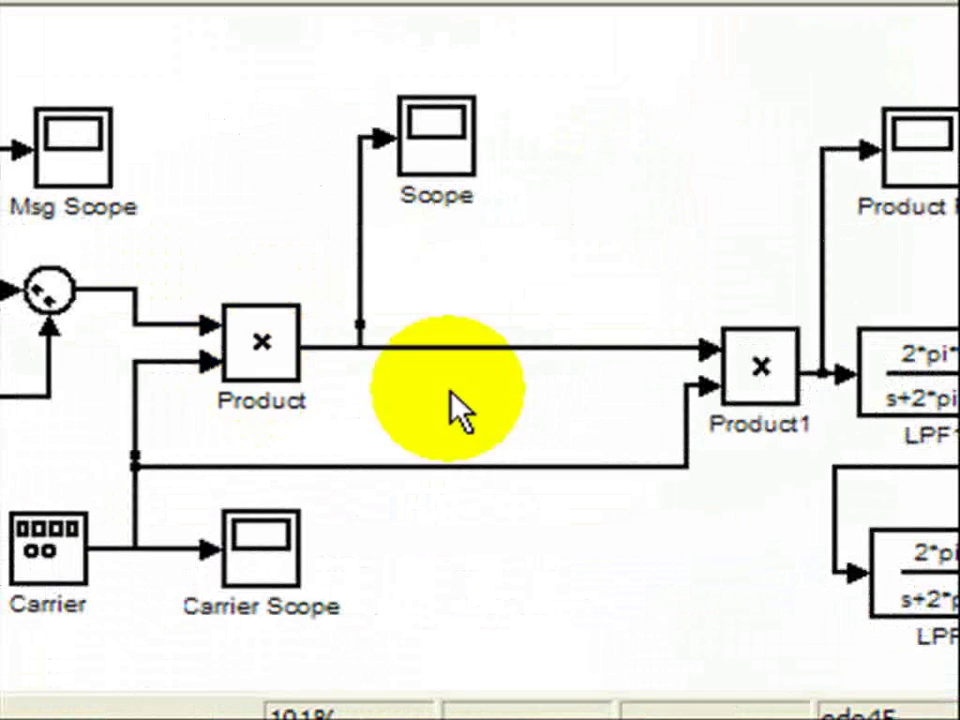
{"action": "double_click", "coordinate": [470, 148]}
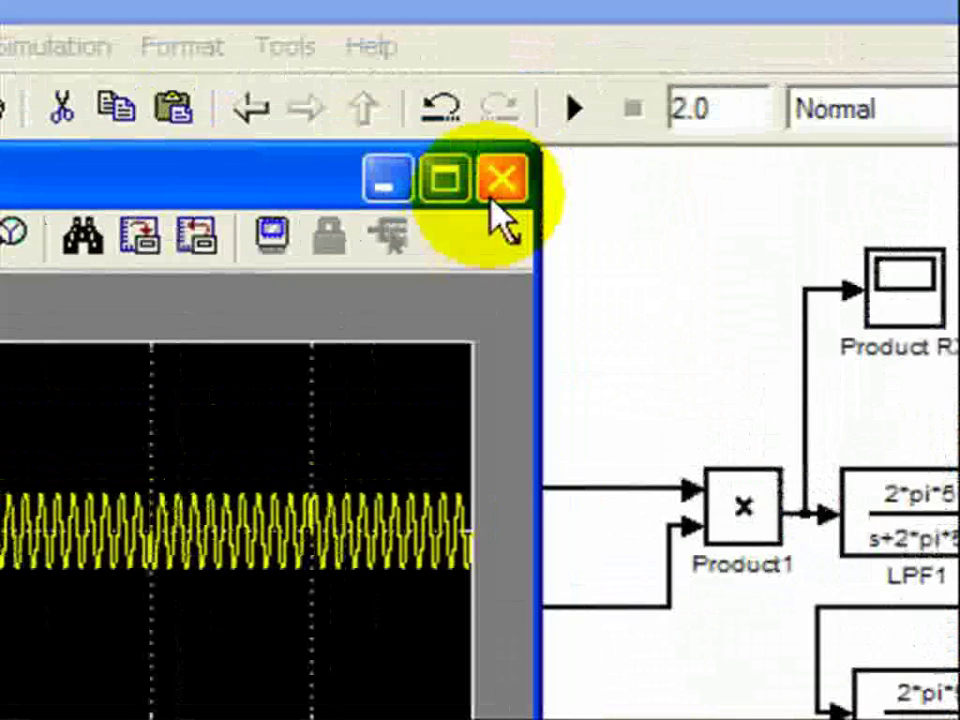
Close the Scope display and open the Product RX scope.
{"action": "left_click", "coordinate": [531, 152]}
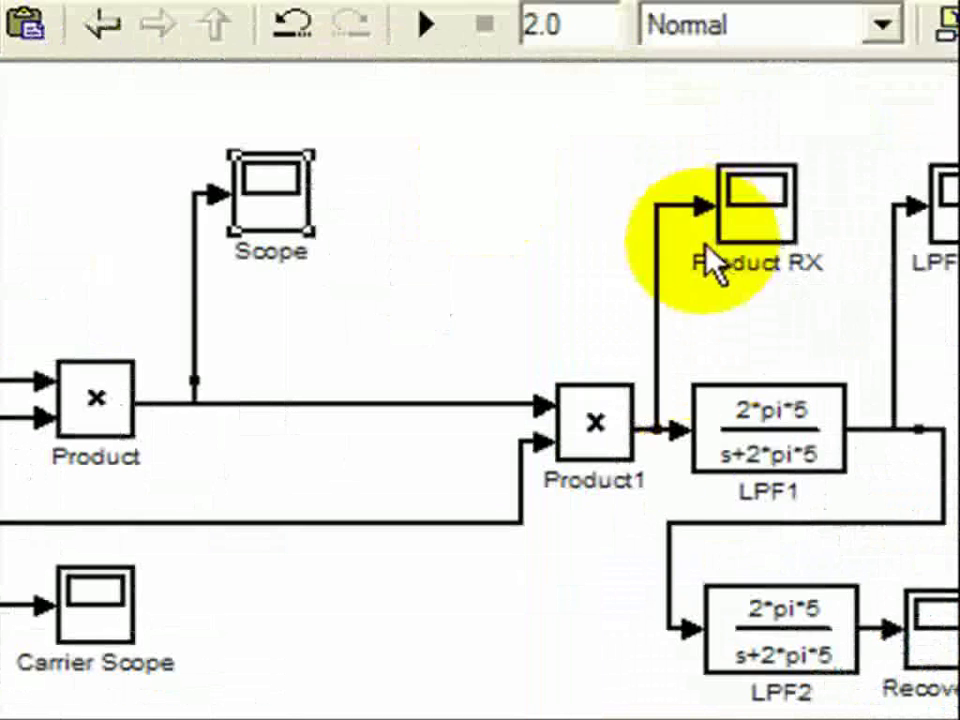
{"action": "left_click", "coordinate": [678, 472]}
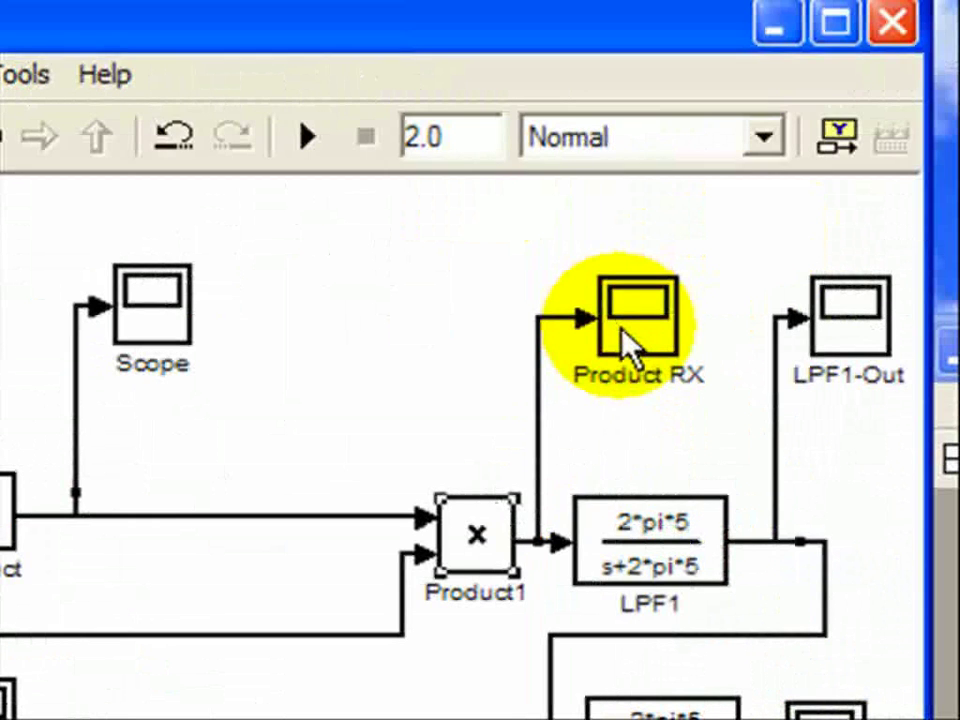
{"action": "left_click", "coordinate": [625, 345]}
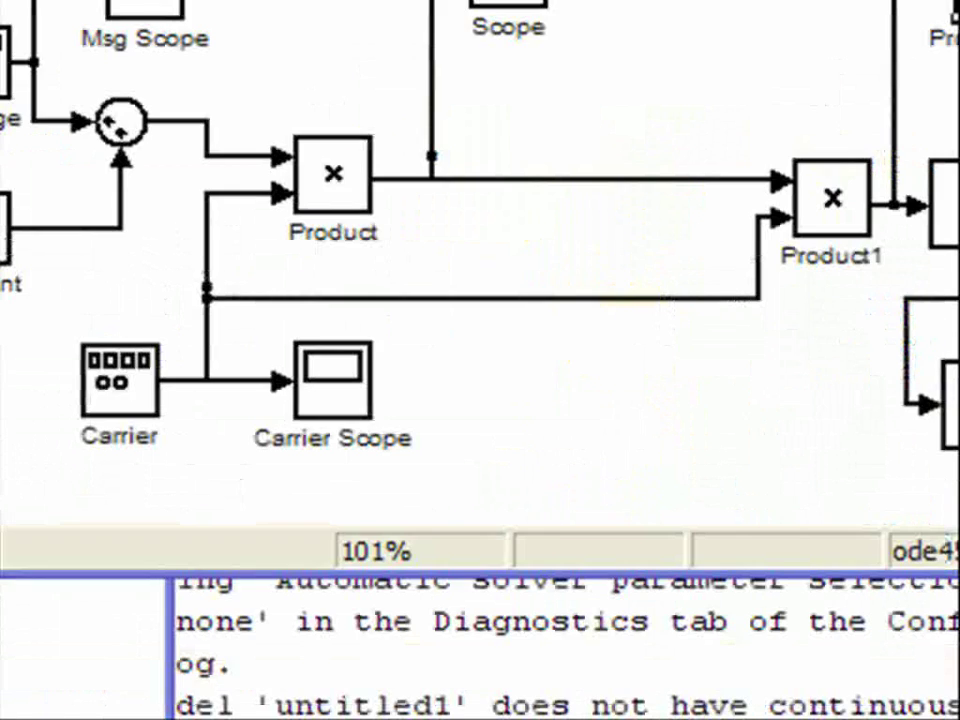
{"action": "double_click", "coordinate": [877, 94]}
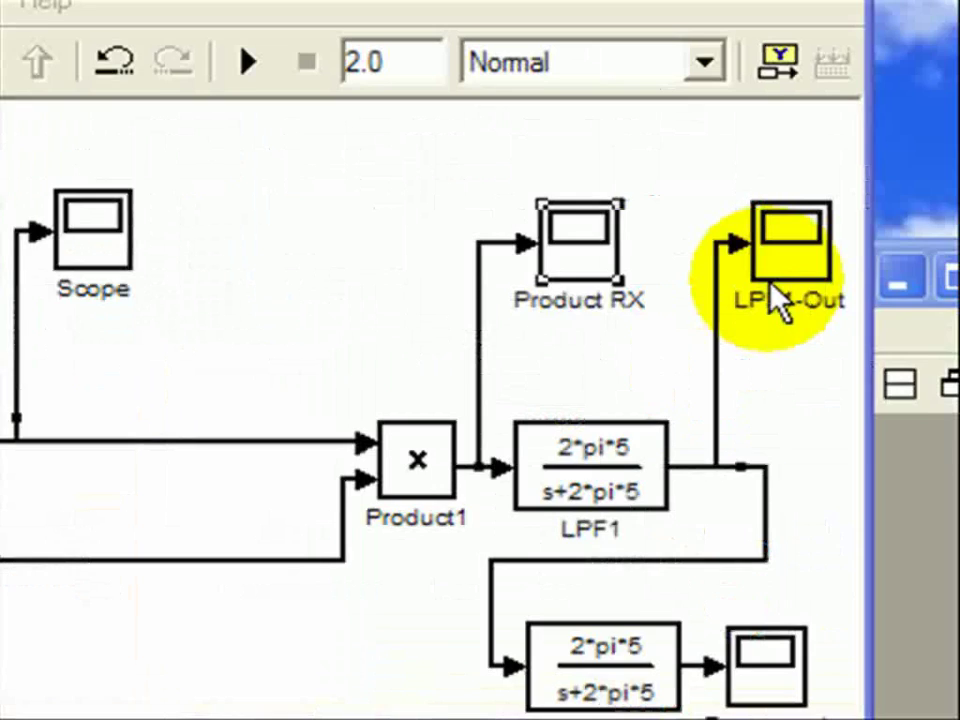
Open the Recovered and Msg Scope windows to compare the rounded and square waves.
{"action": "left_click", "coordinate": [893, 155]}
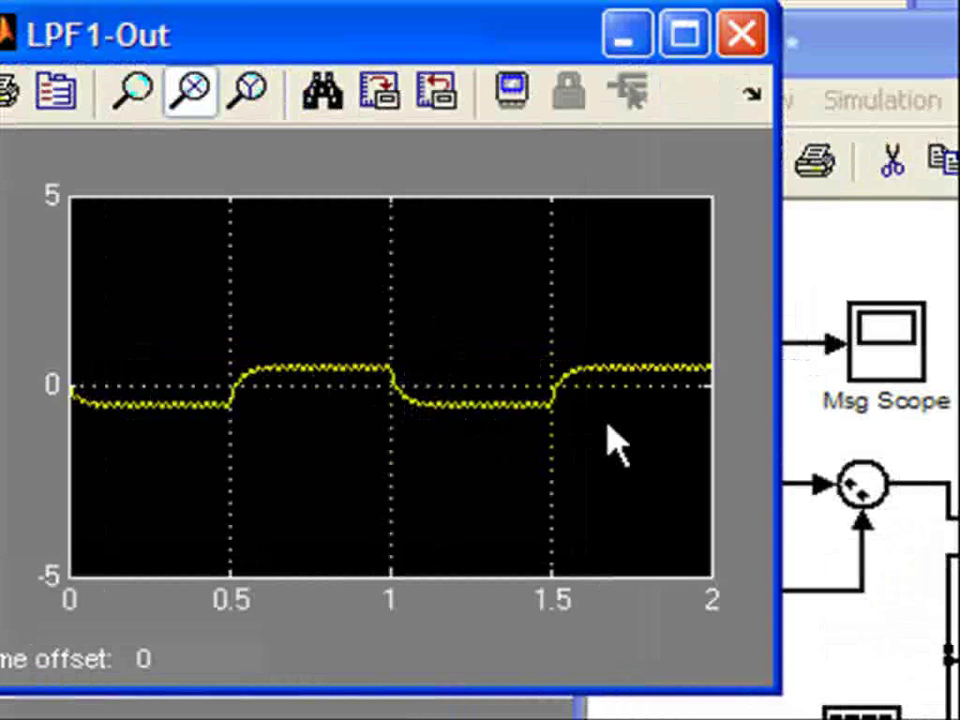
{"action": "left_click", "coordinate": [705, 393]}
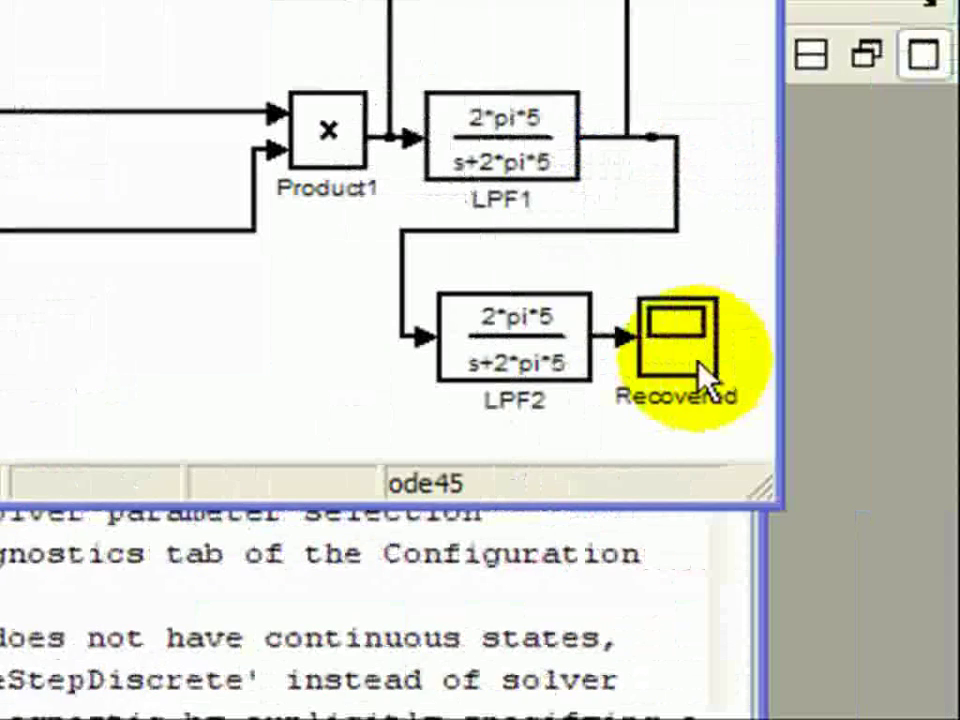
{"action": "double_click", "coordinate": [708, 378]}
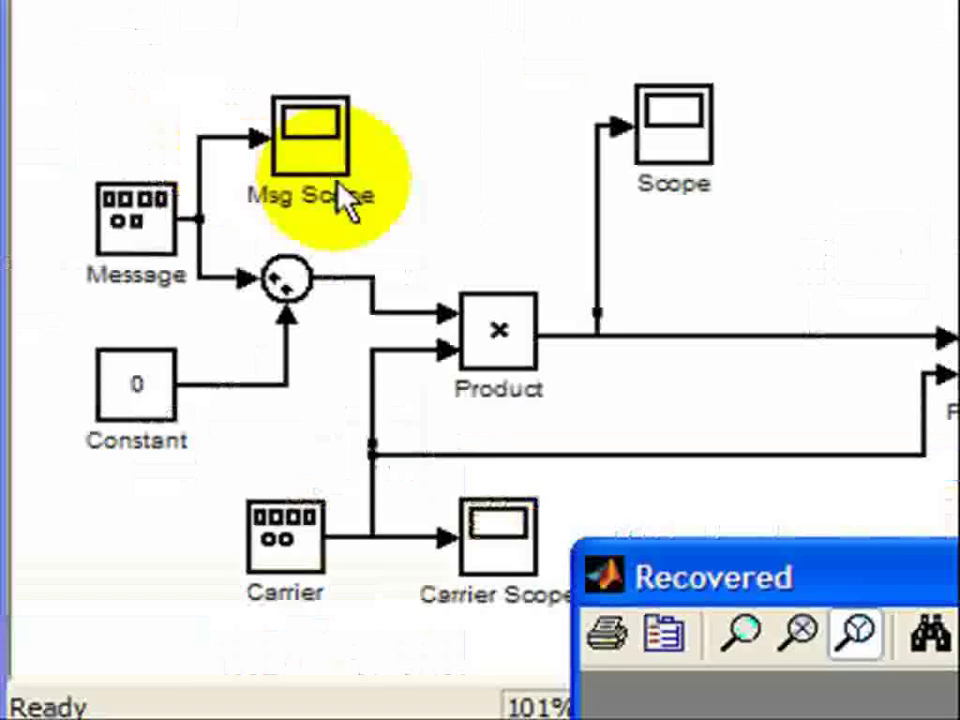
{"action": "double_click", "coordinate": [338, 185]}
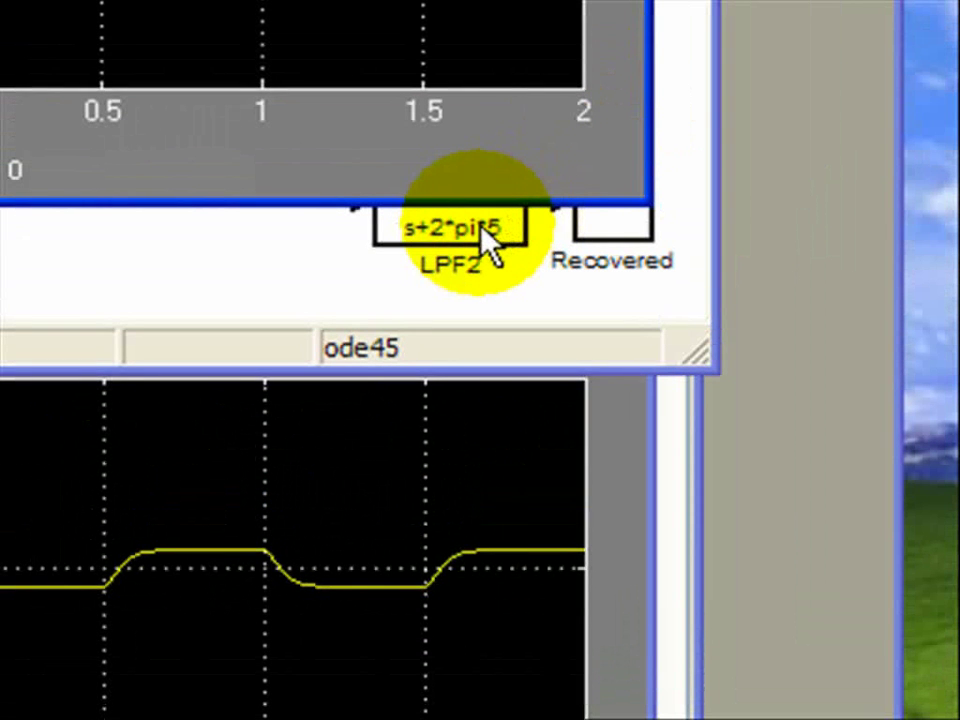
{"action": "left_click", "coordinate": [481, 228]}
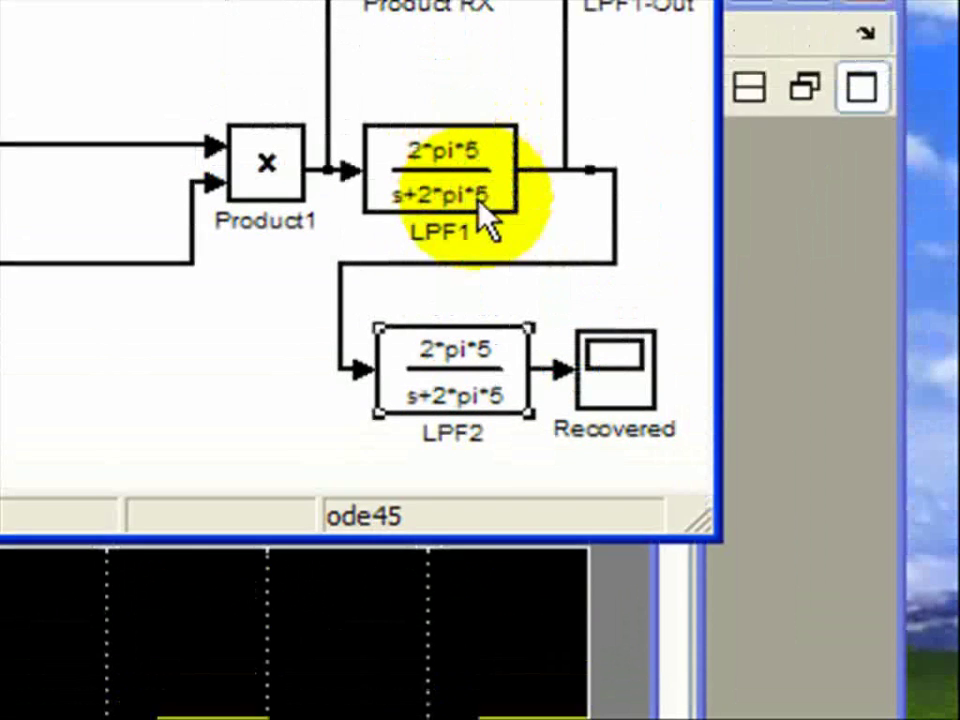
{"action": "double_click", "coordinate": [473, 145]}
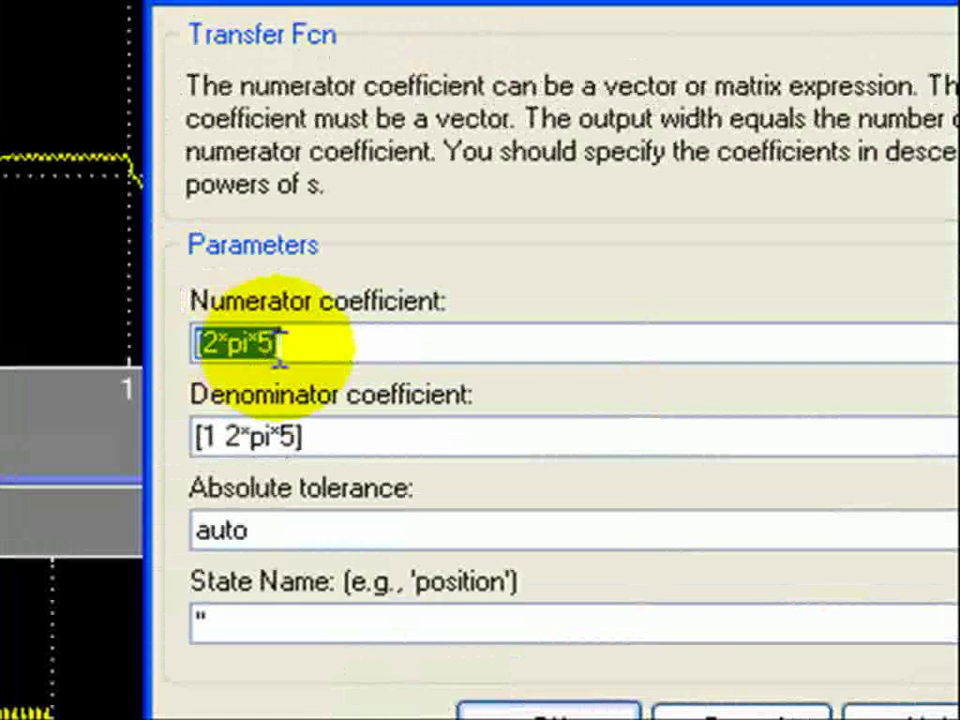
{"action": "type", "text": "15"}
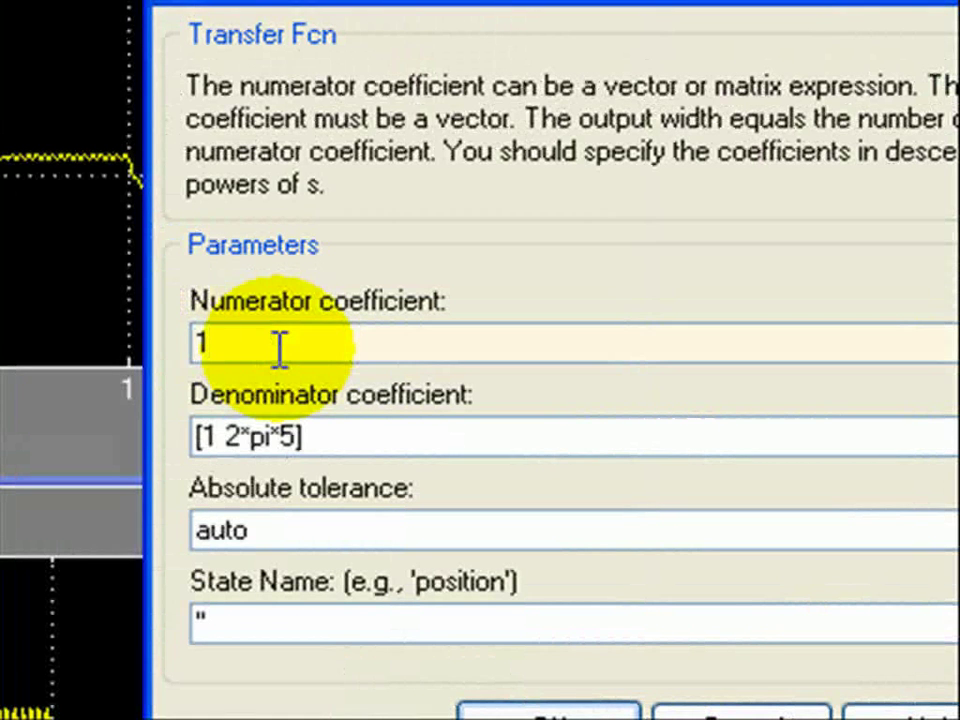
{"action": "key", "text": "BackSpace"}
{"action": "key", "text": "BackSpace"}
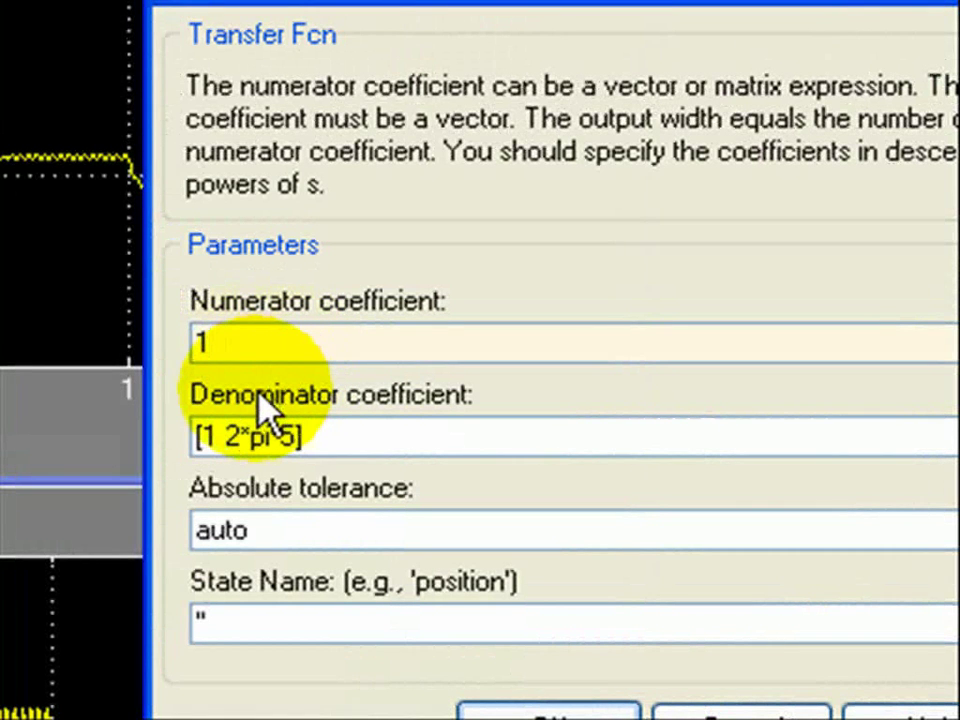
{"action": "type", "text": "["}
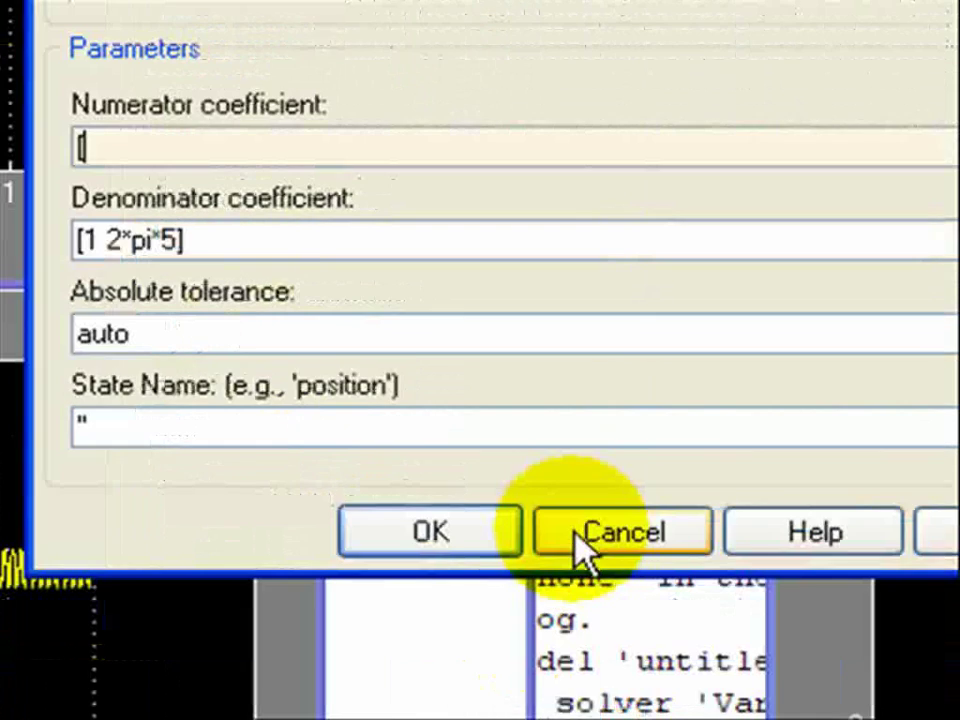
{"action": "left_click", "coordinate": [710, 715]}
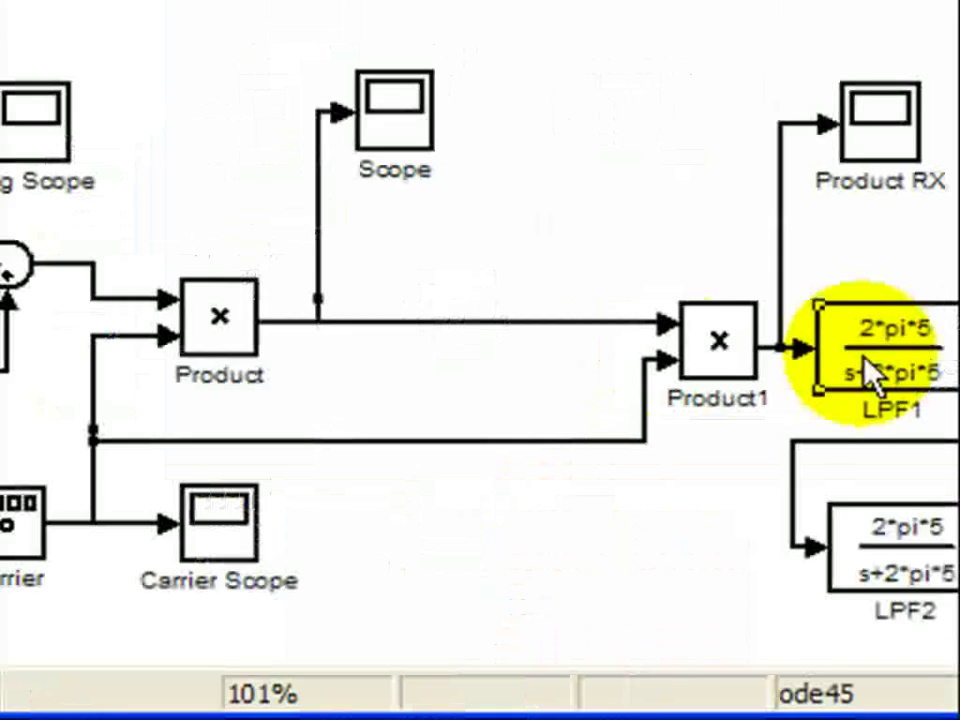
Set LPF1 to numerator [2*pi*15] and denominator [1 2*pi*15].
{"action": "double_click", "coordinate": [868, 366]}
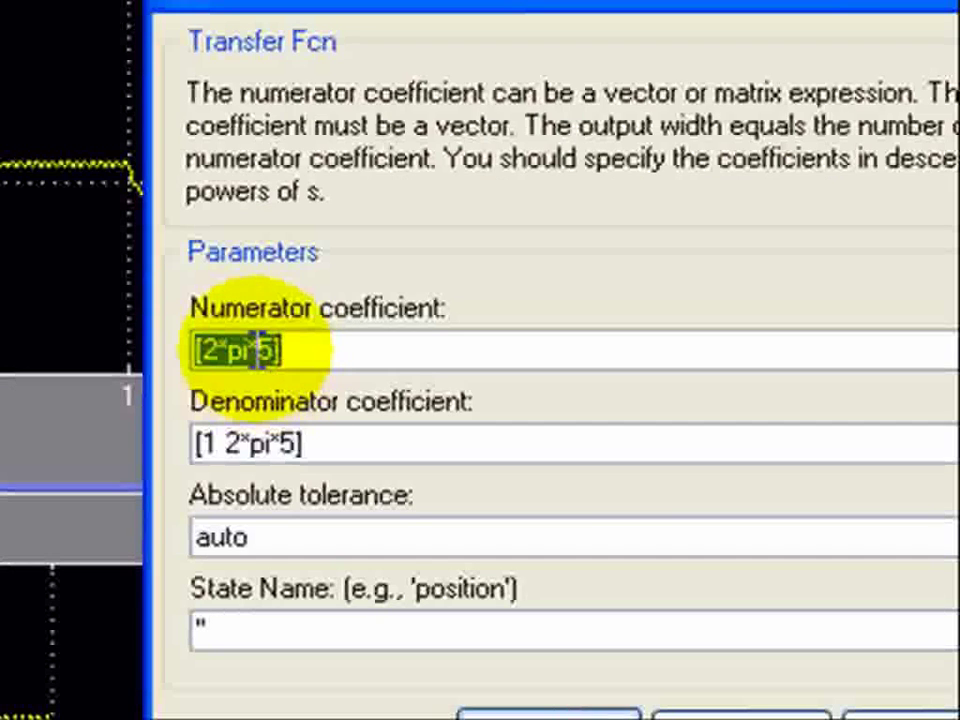
{"action": "left_click", "coordinate": [258, 350]}
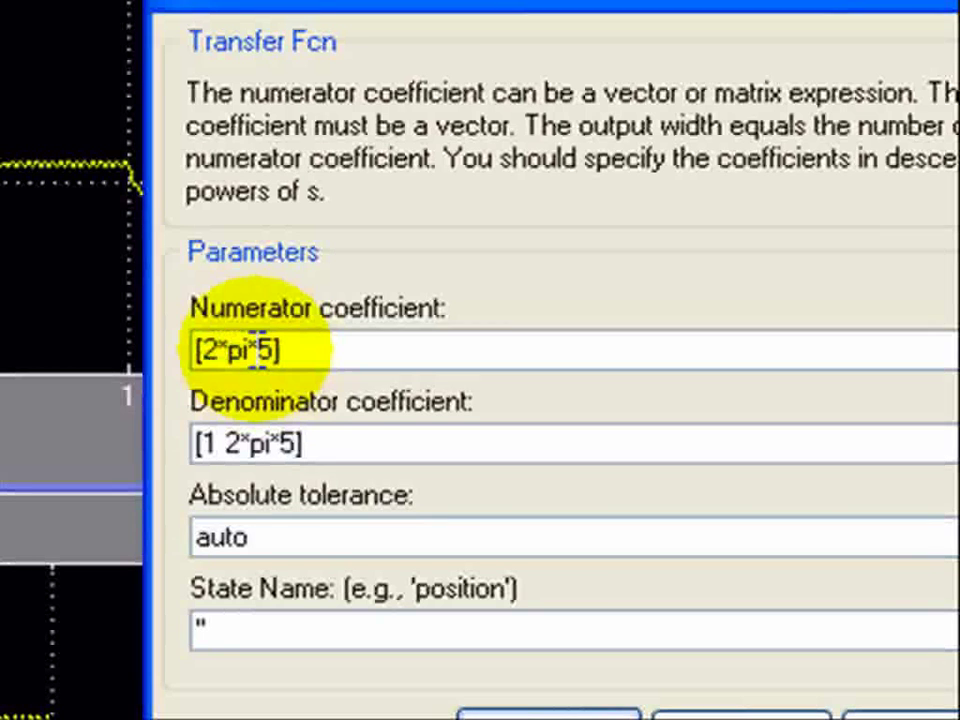
{"action": "type", "text": "1"}
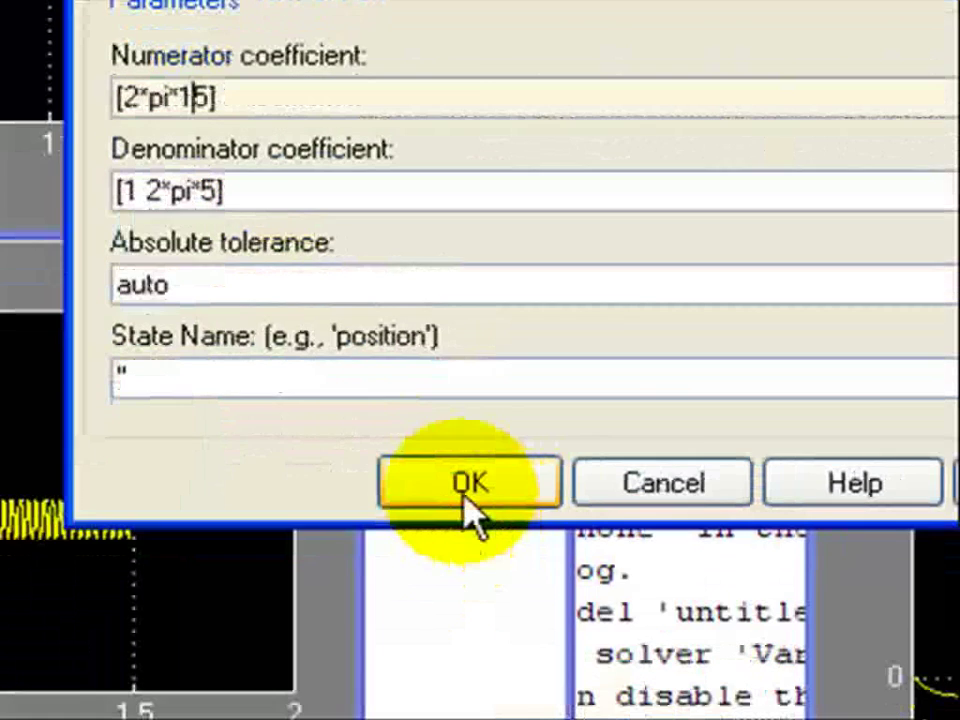
{"action": "left_click", "coordinate": [471, 510]}
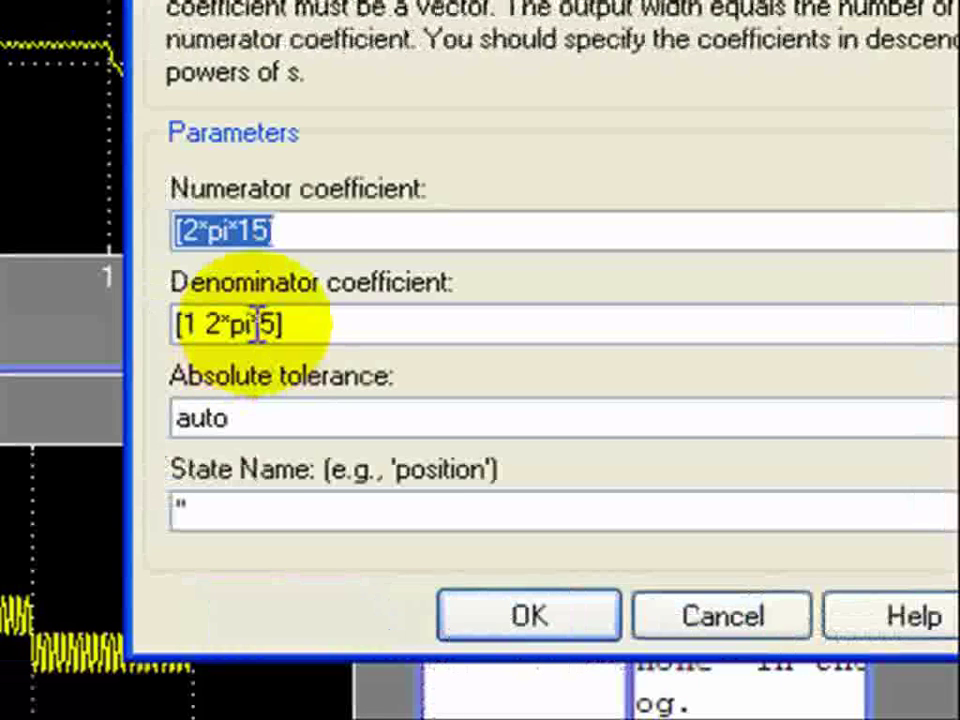
{"action": "left_click", "coordinate": [258, 323], "text": "shift"}
{"action": "left_click", "coordinate": [258, 323]}
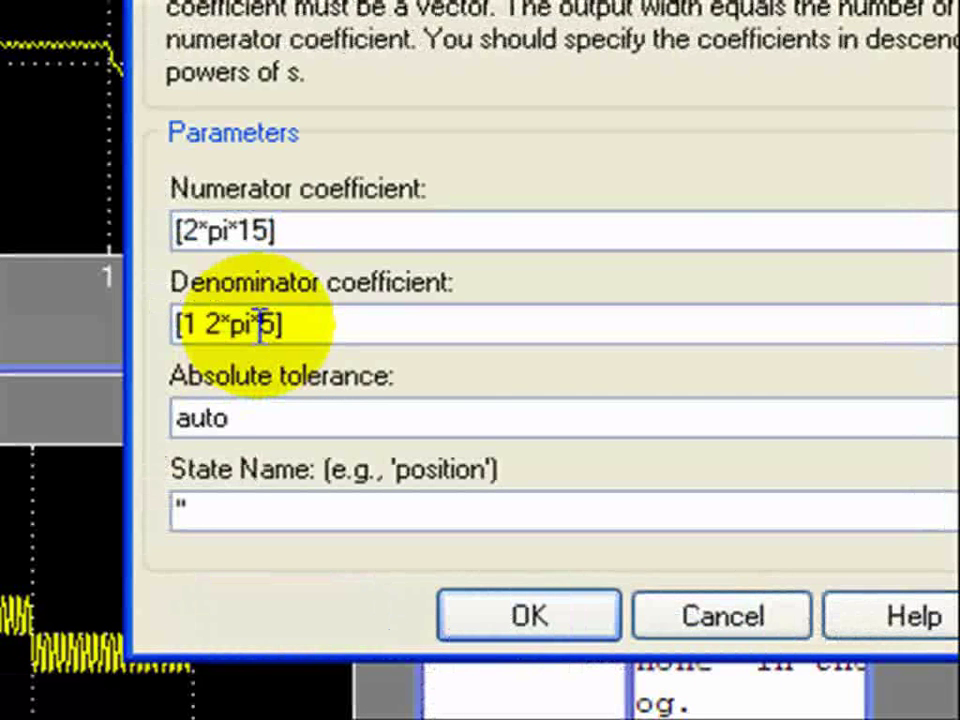
{"action": "type", "text": "1"}
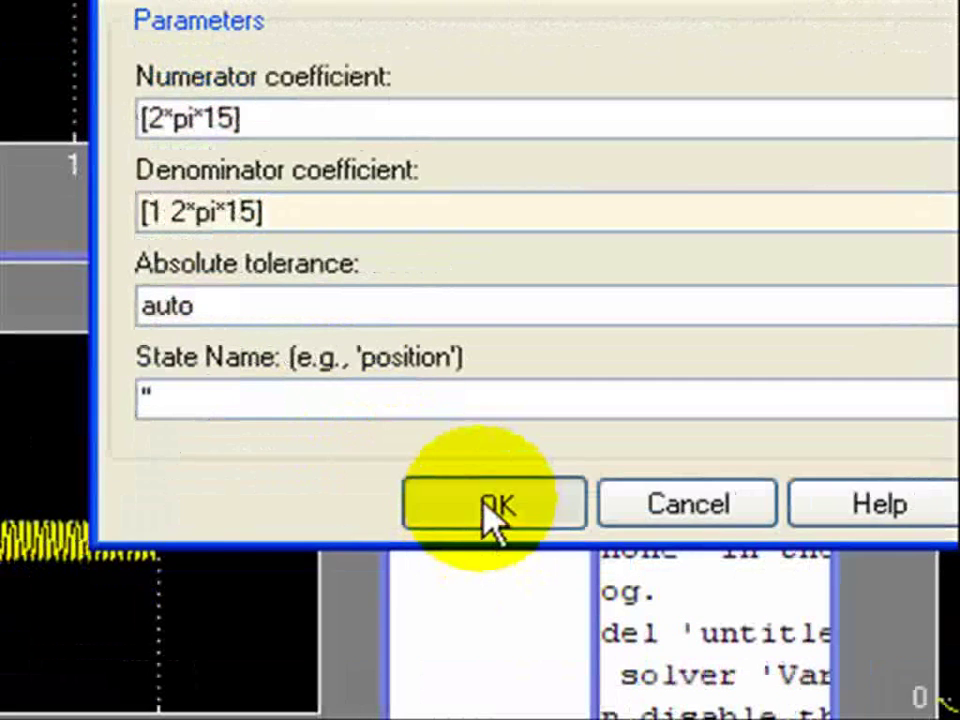
{"action": "left_click", "coordinate": [518, 622]}
Set LPF2 to numerator [2*pi*15] and denominator [1 2*pi*15].
{"action": "double_click", "coordinate": [686, 369]}
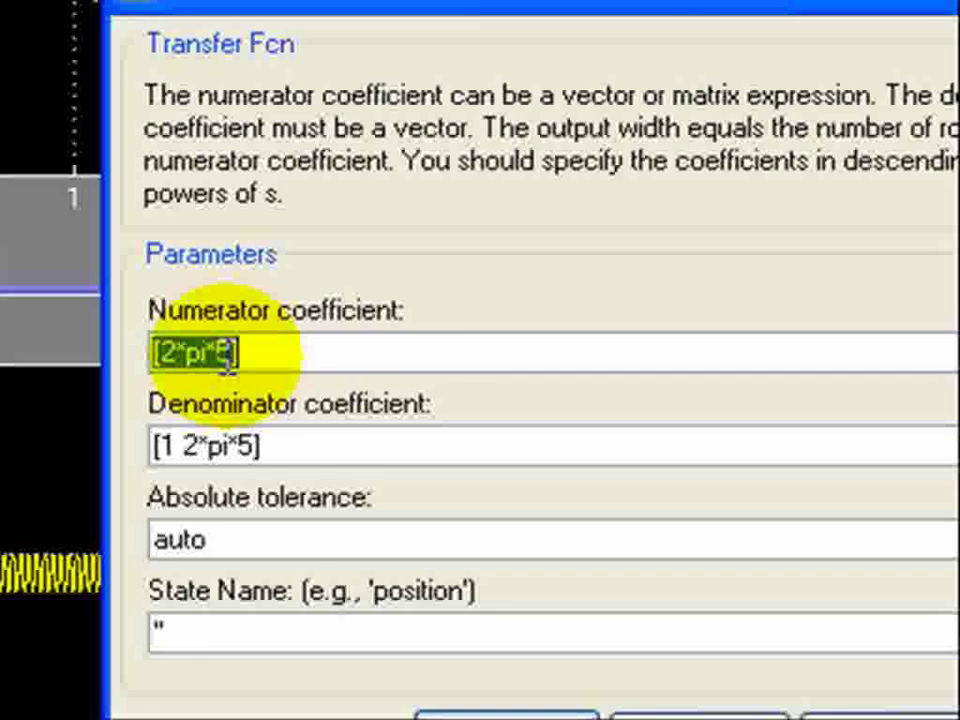
{"action": "left_click", "coordinate": [245, 355]}
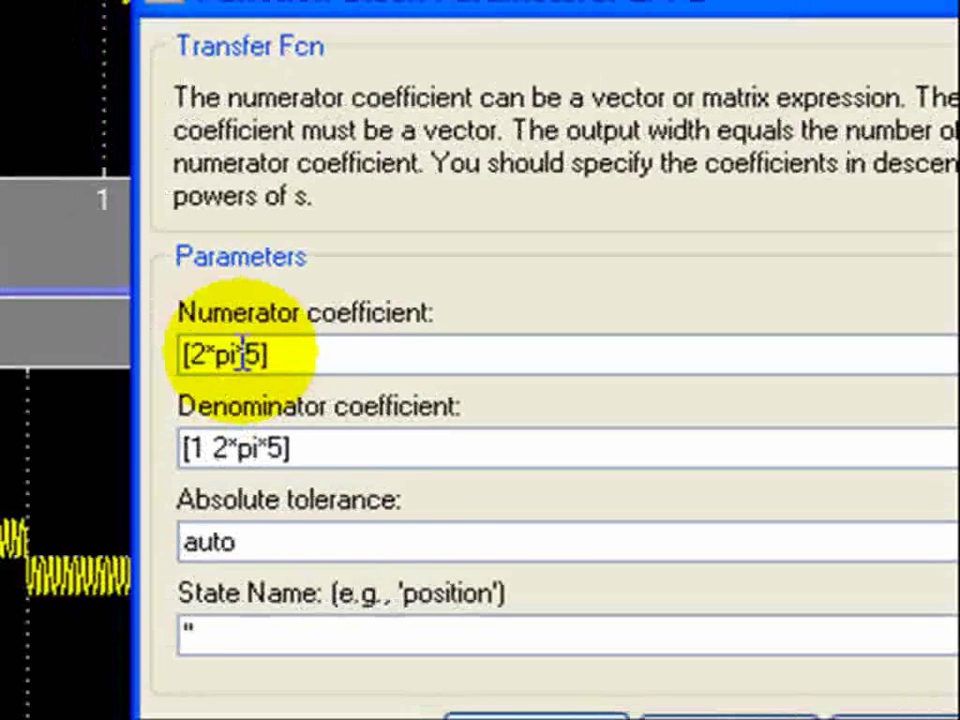
{"action": "type", "text": "1"}
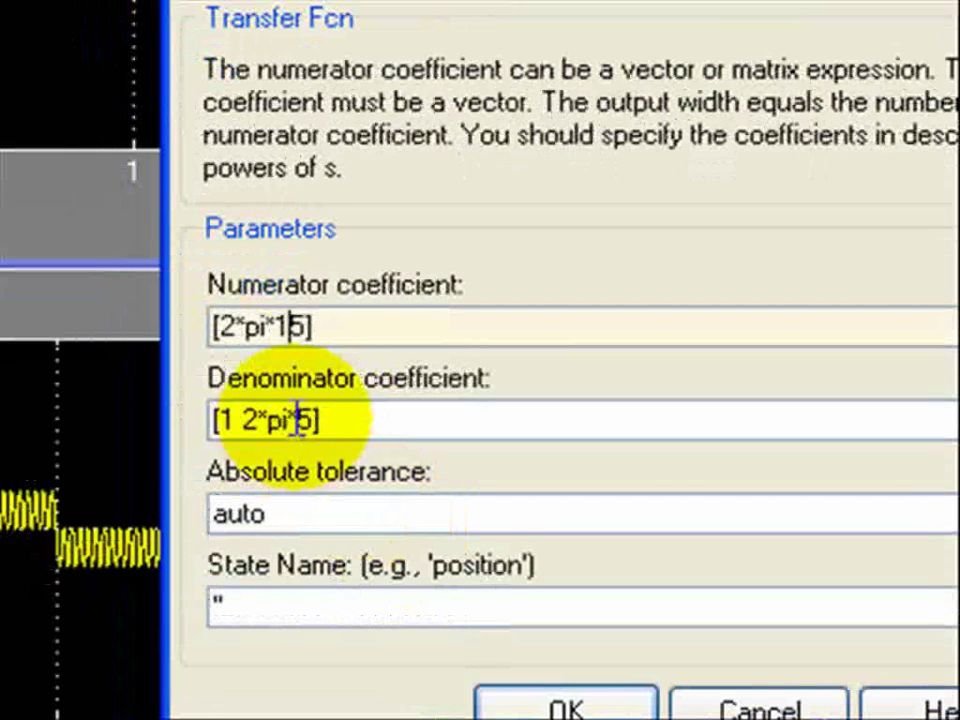
{"action": "key", "text": "Tab"}
{"action": "left_click", "coordinate": [293, 420]}
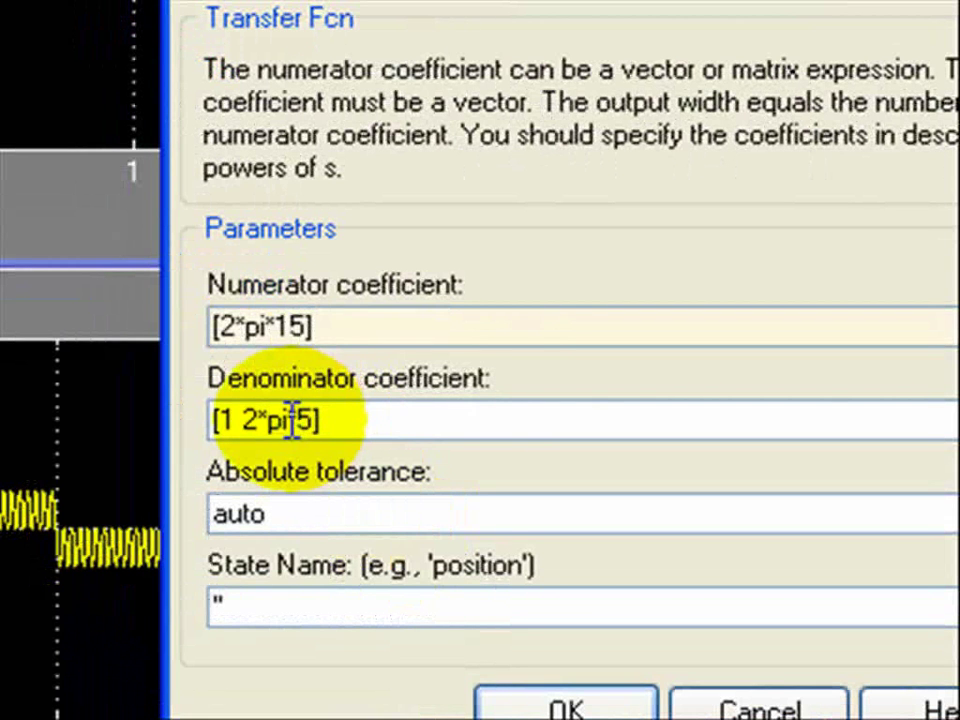
{"action": "type", "text": "1"}
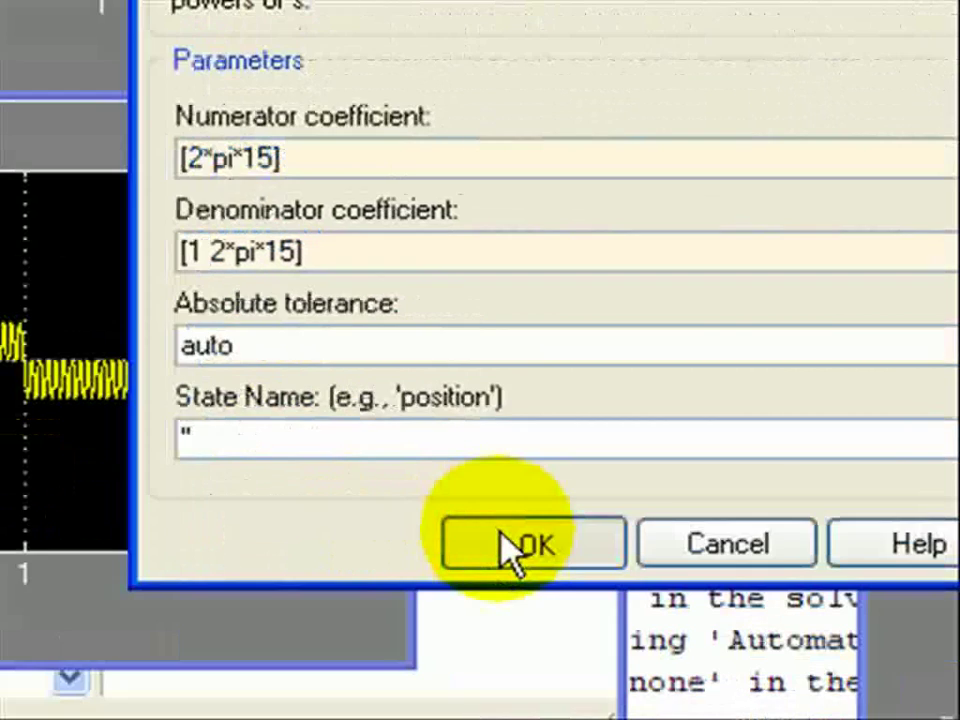
{"action": "left_click", "coordinate": [540, 625]}
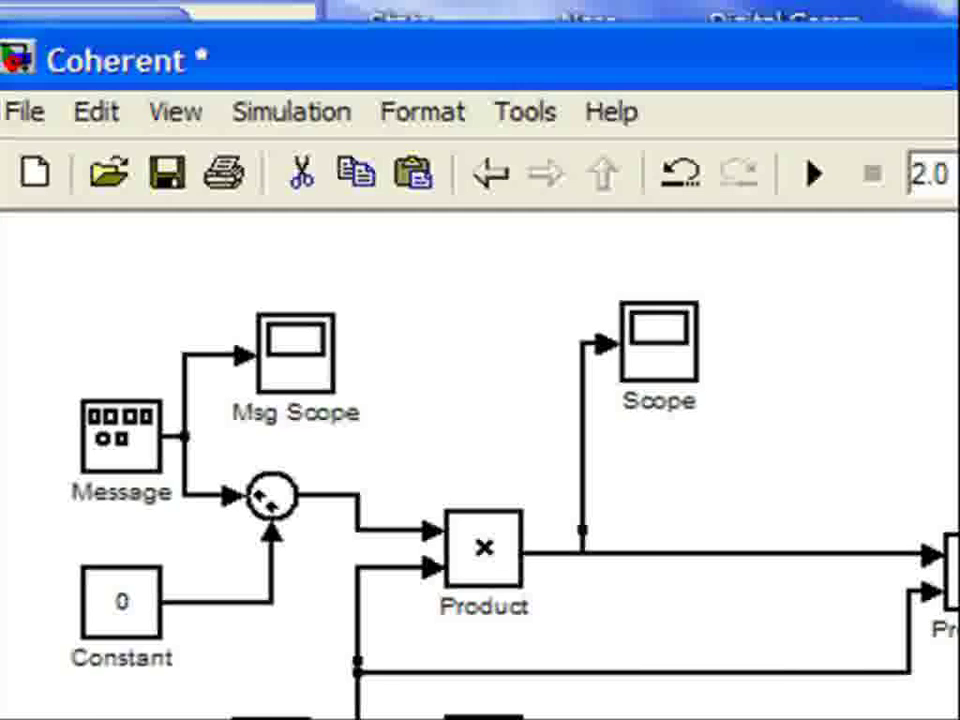
Open the Recovered scope to check the output with the 2*pi*15 filters.
{"action": "left_click", "coordinate": [729, 343]}
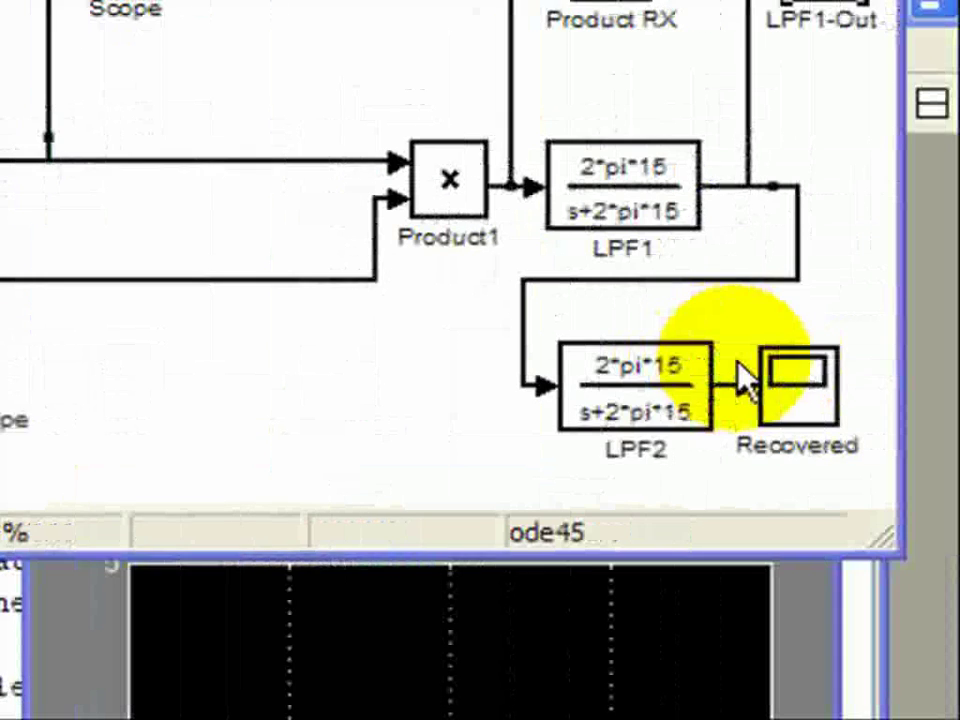
{"action": "double_click", "coordinate": [790, 395]}
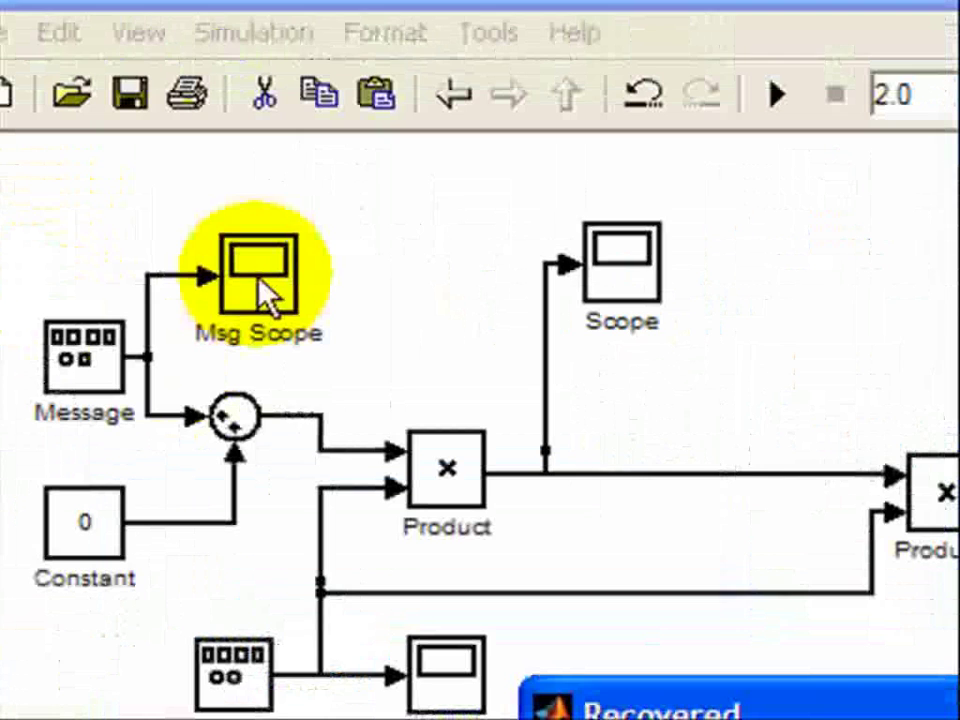
Reopen the Msg Scope to compare the ±1 square message with the Recovered scope's rippled output.
{"action": "double_click", "coordinate": [260, 285]}
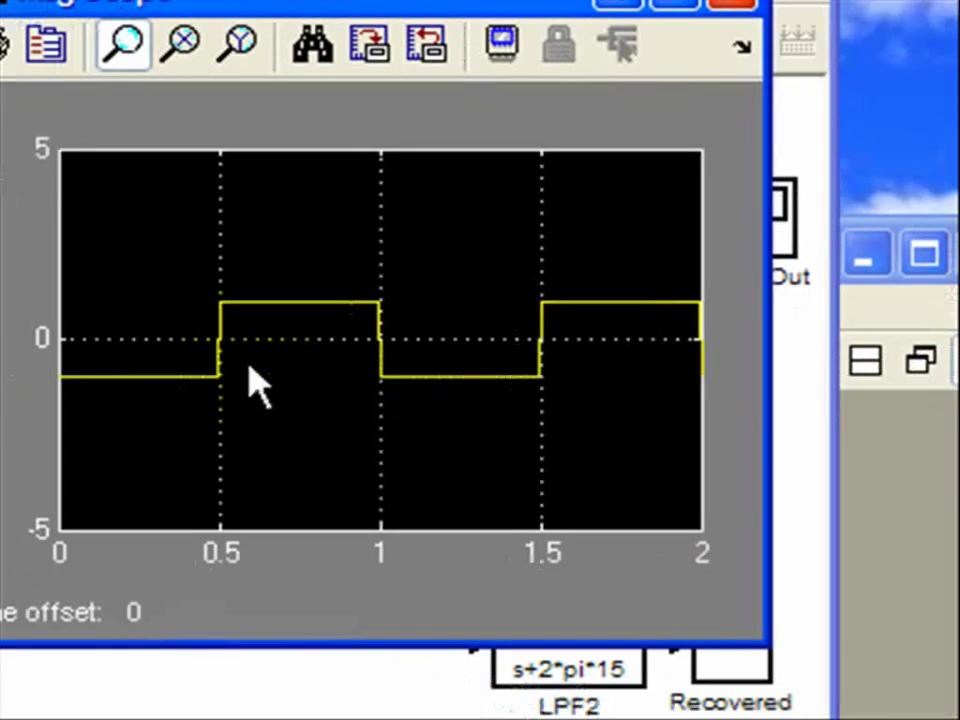
{"action": "left_click", "coordinate": [265, 566]}
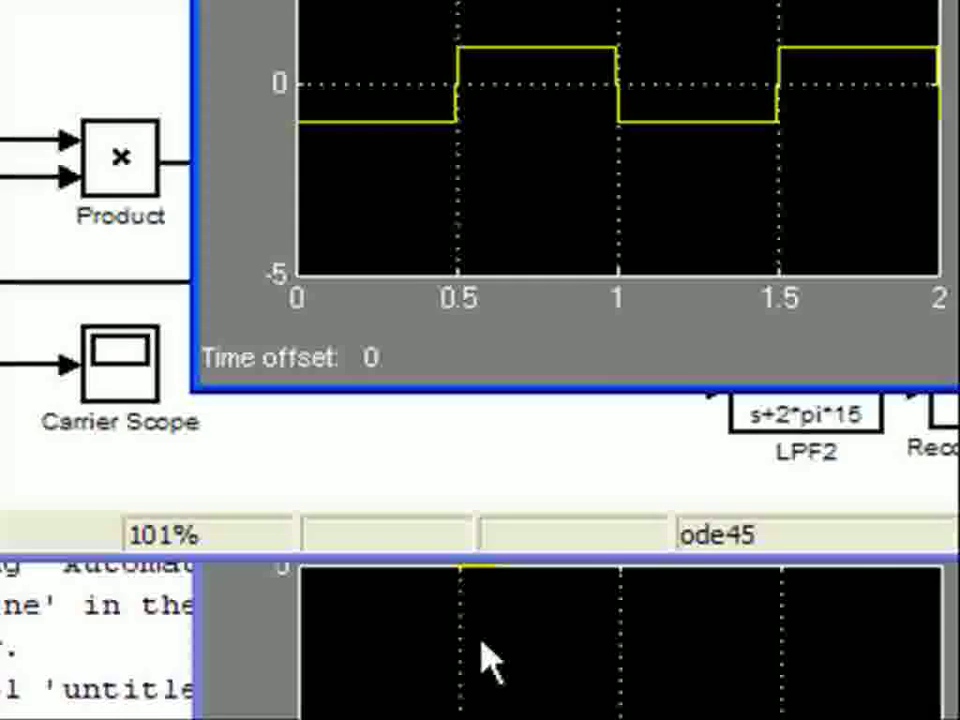